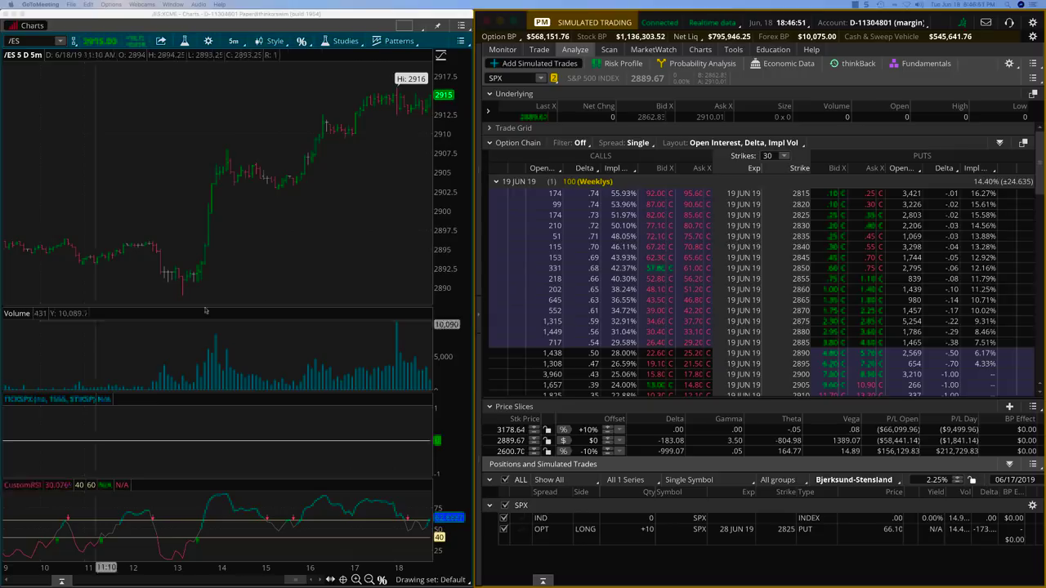
Step: Sort the MAIN watchlist quotes by the DayTrades signal with VERY BULLISH symbols first
click(654, 49)
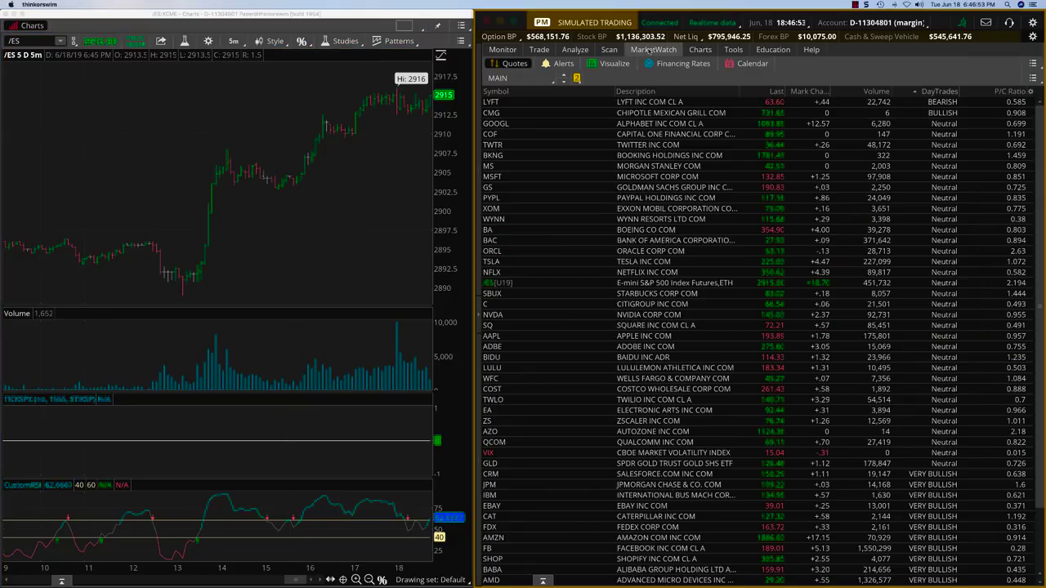
click(913, 92)
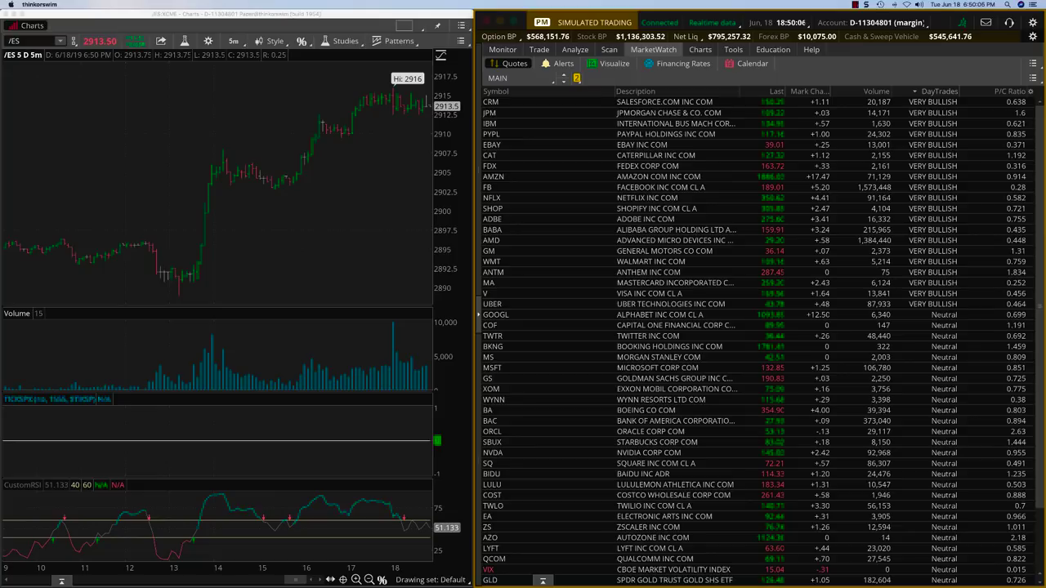
Step: Check the position statement, and collapse the 19 JUN 19 weekly series in the SPX option chain for analysis
click(503, 49)
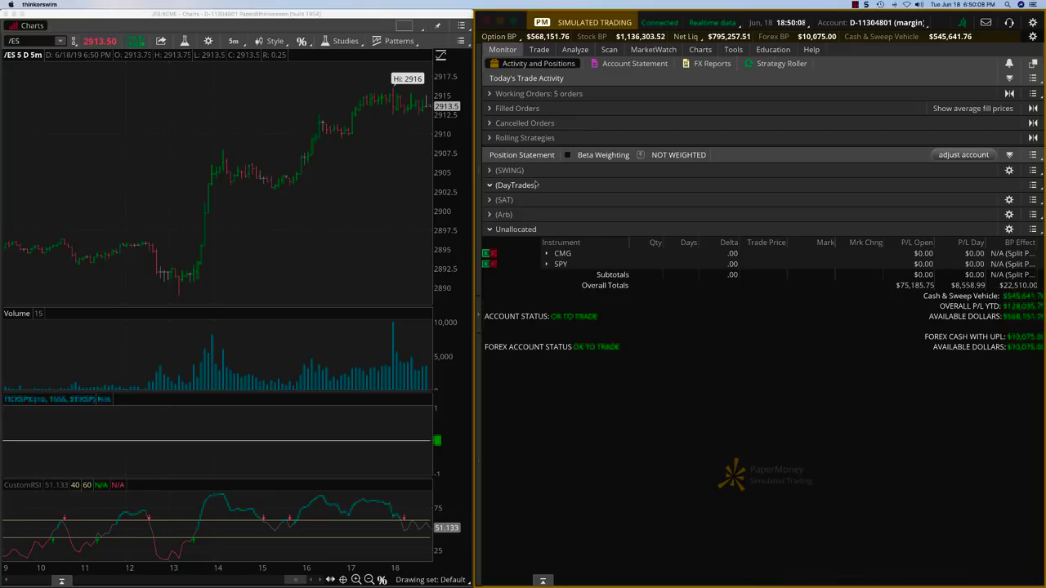
click(575, 51)
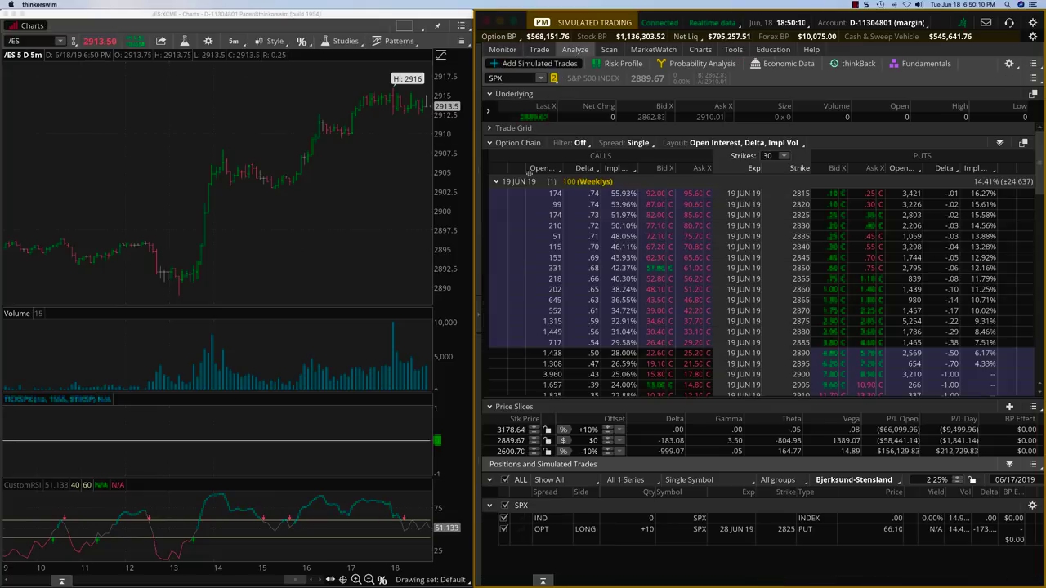
scroll(511, 172, down, 1)
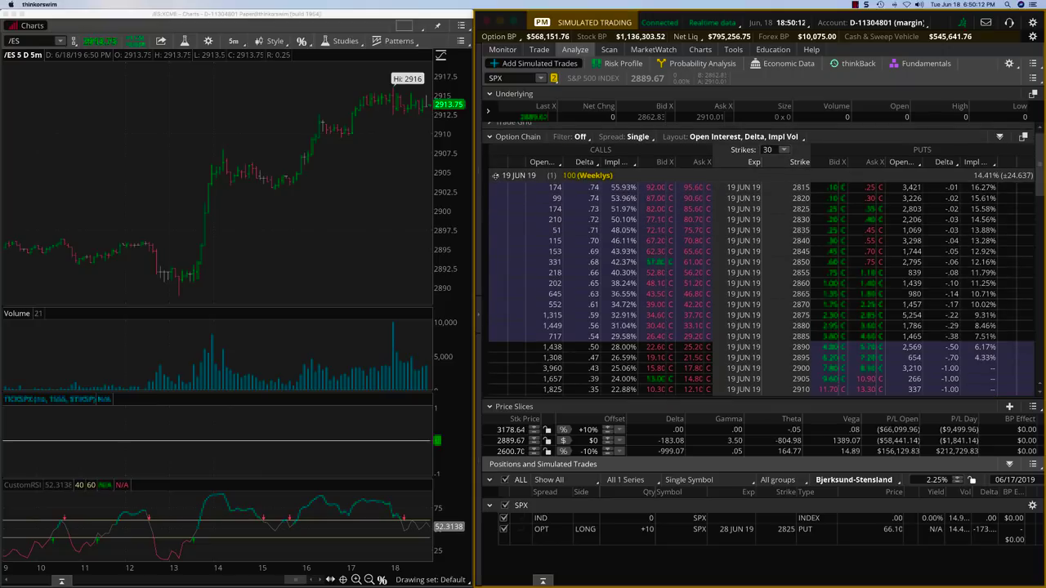
click(495, 176)
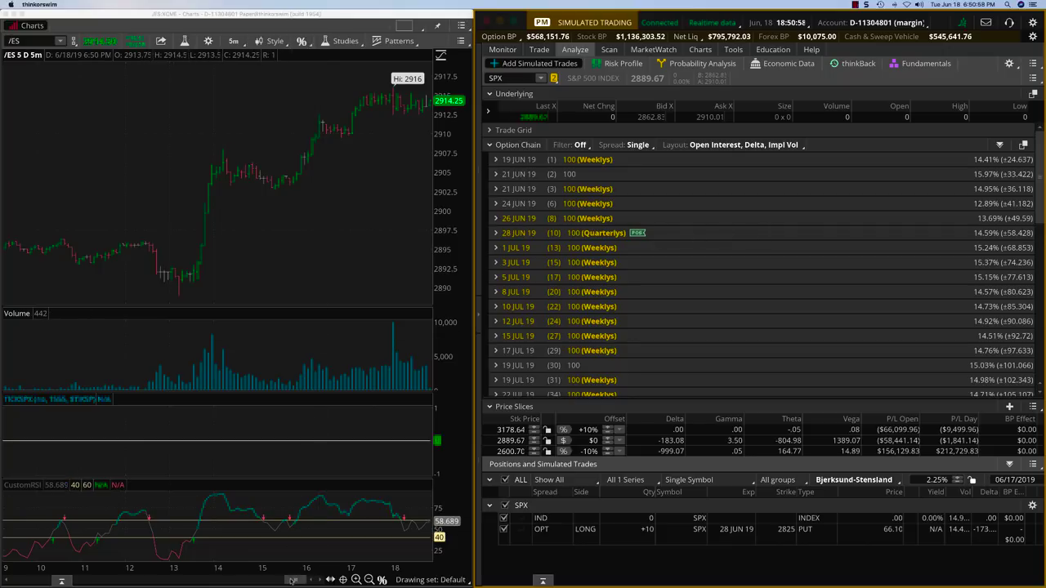
Step: Examine earlier price action on the /ES 5-minute chart and return to the latest bars
drag(293, 580, 256, 580)
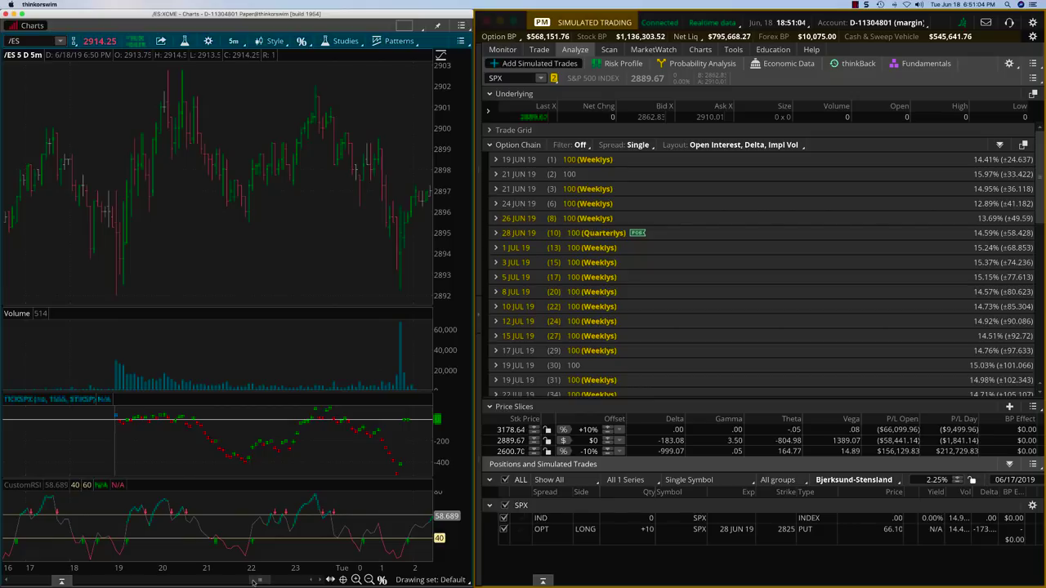
drag(255, 580, 205, 580)
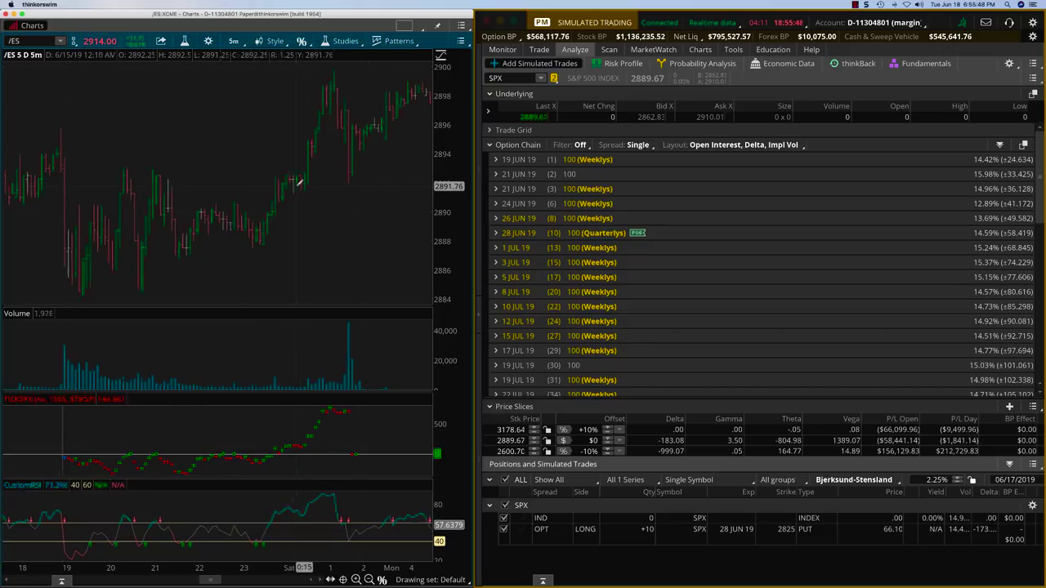
scroll(299, 181, down, 1)
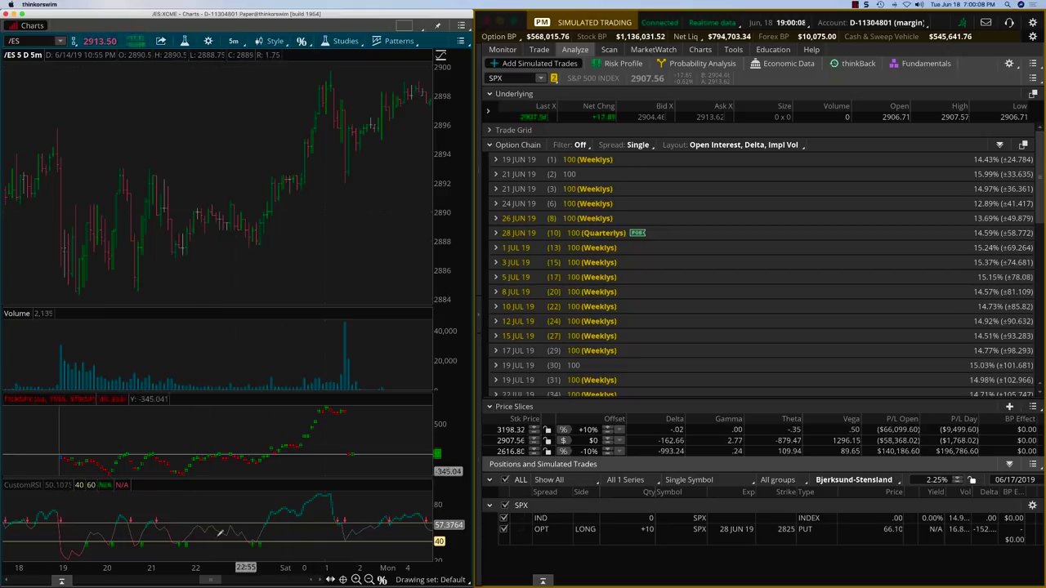
drag(206, 581, 298, 581)
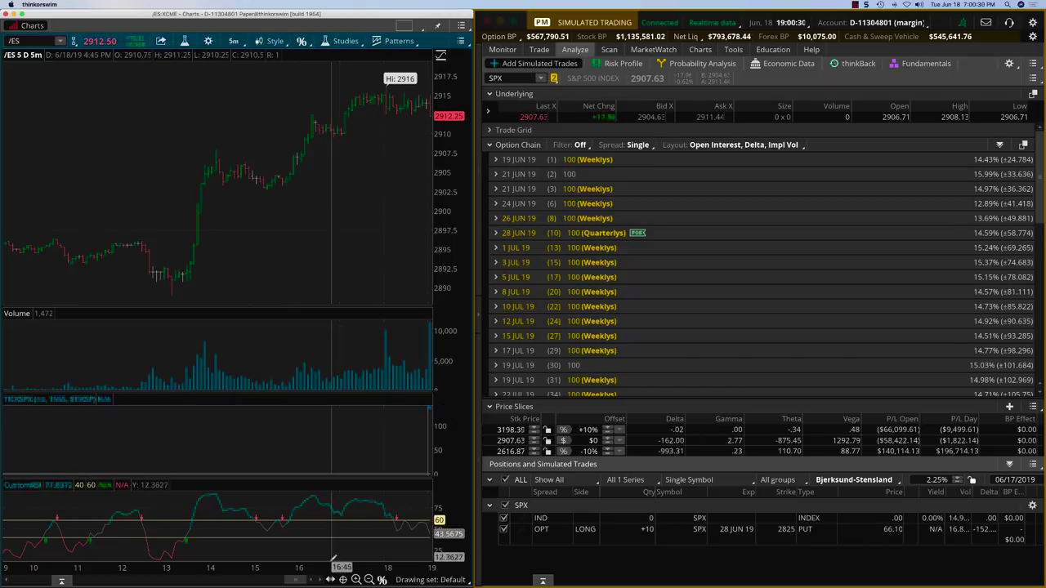
Step: Zoom the /ES chart in on the latest bars and expand the 19 JUN 19 weekly series in the SPX option chain
click(356, 579)
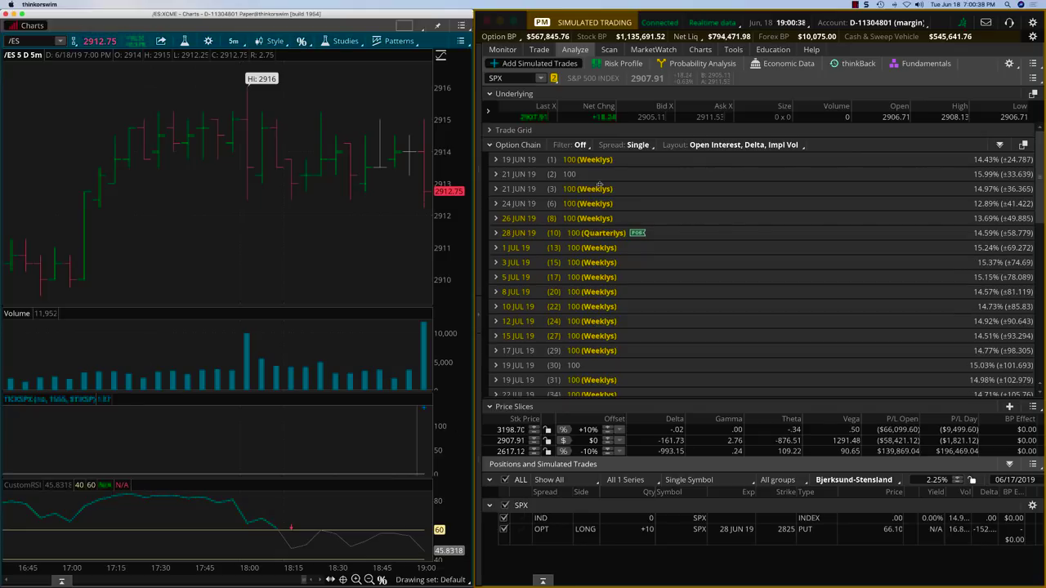
click(495, 159)
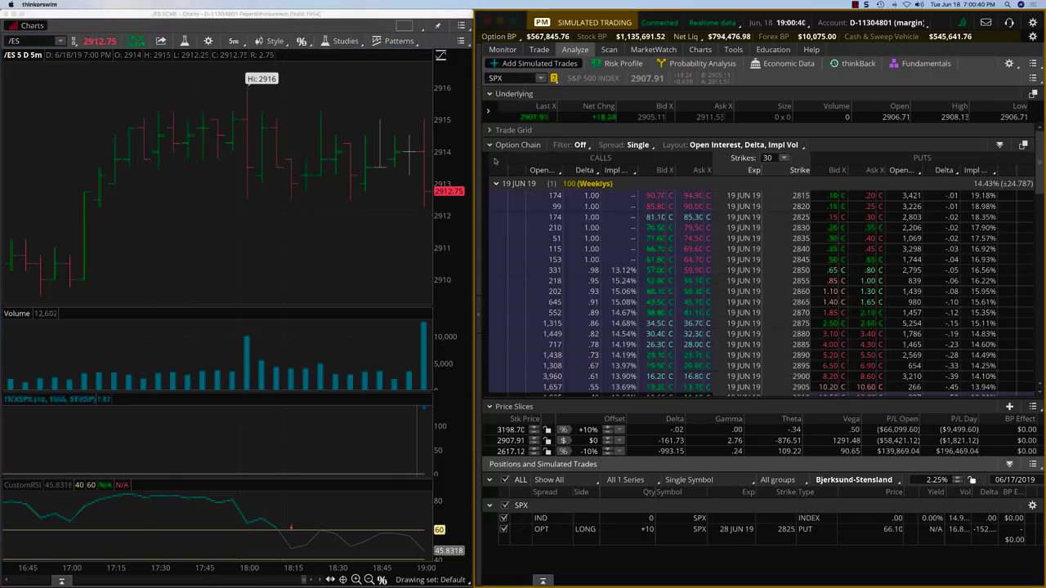
scroll(613, 288, down, 3)
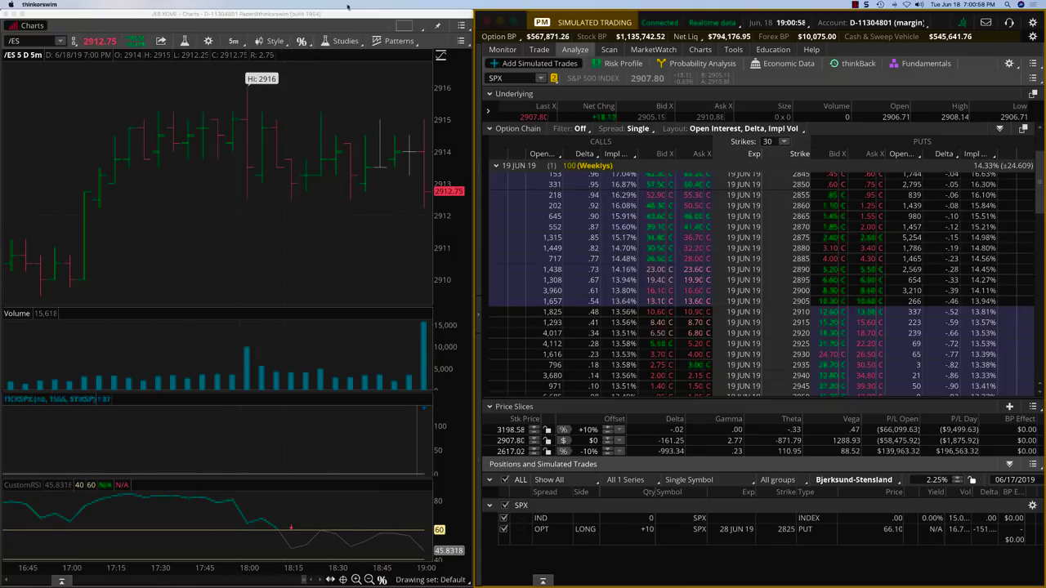
Step: Switch the /ES chart to the 1 D : 1m time frame, covering roughly the last hour of bars
click(234, 41)
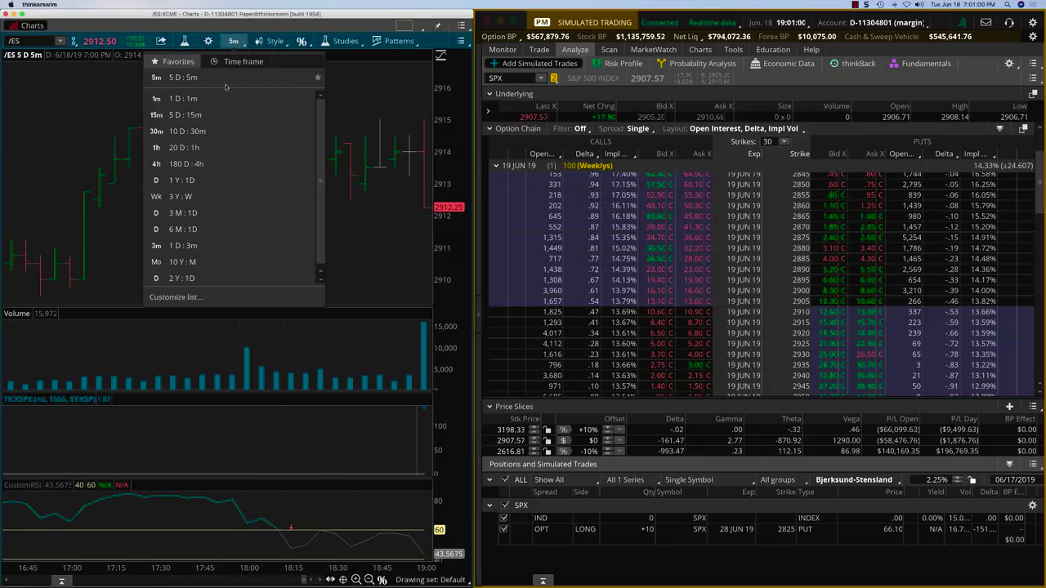
click(185, 98)
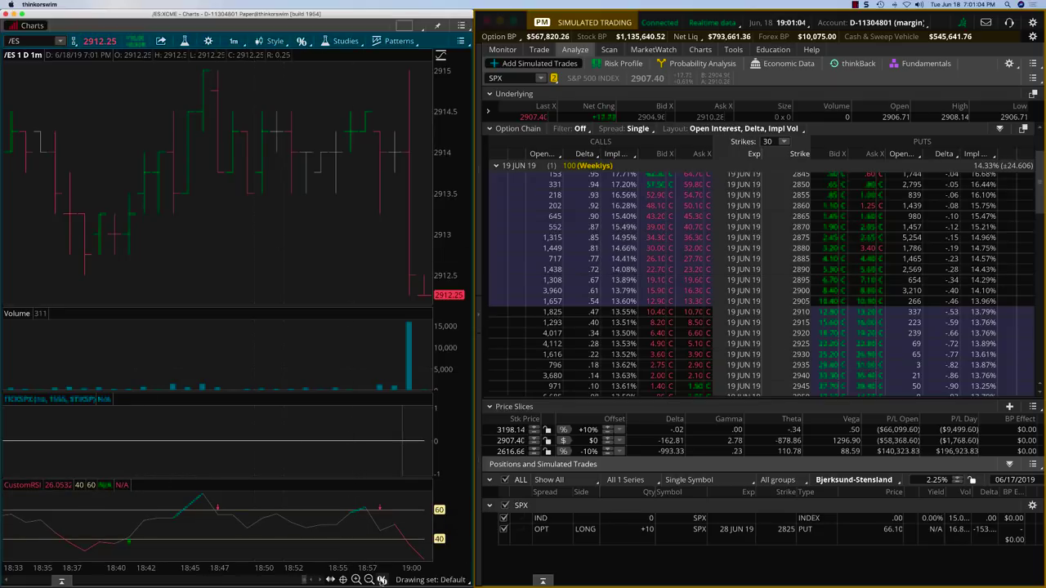
click(355, 579)
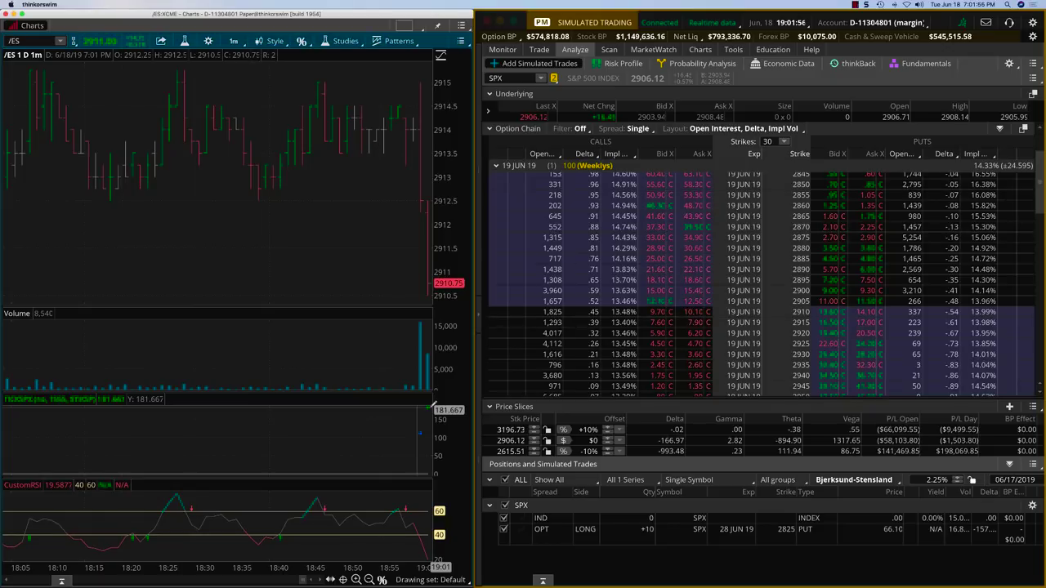
Step: Check the DayTrades signals in the MAIN watchlist and return to the SPX option chain
click(653, 50)
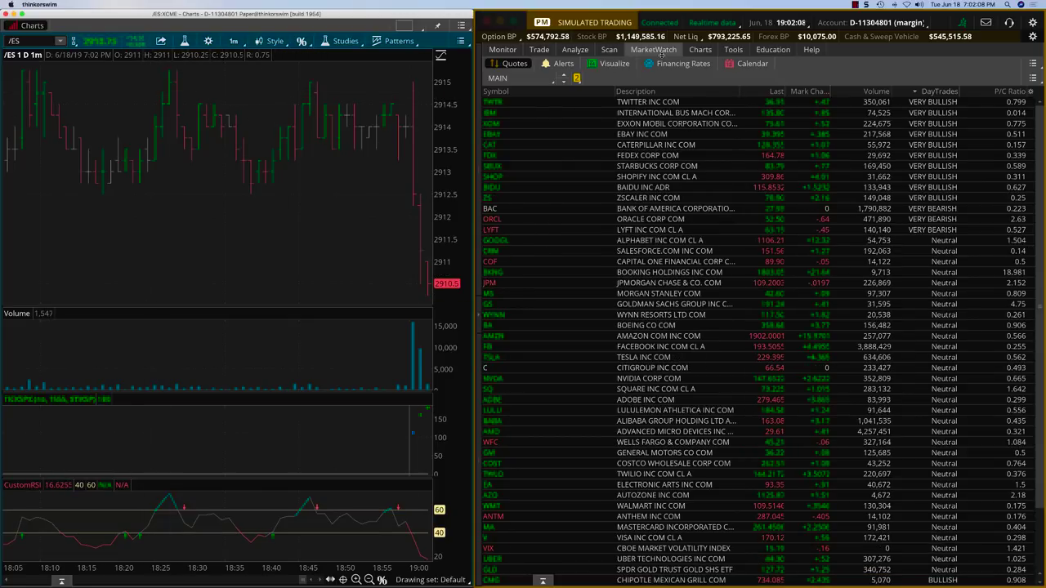
click(567, 50)
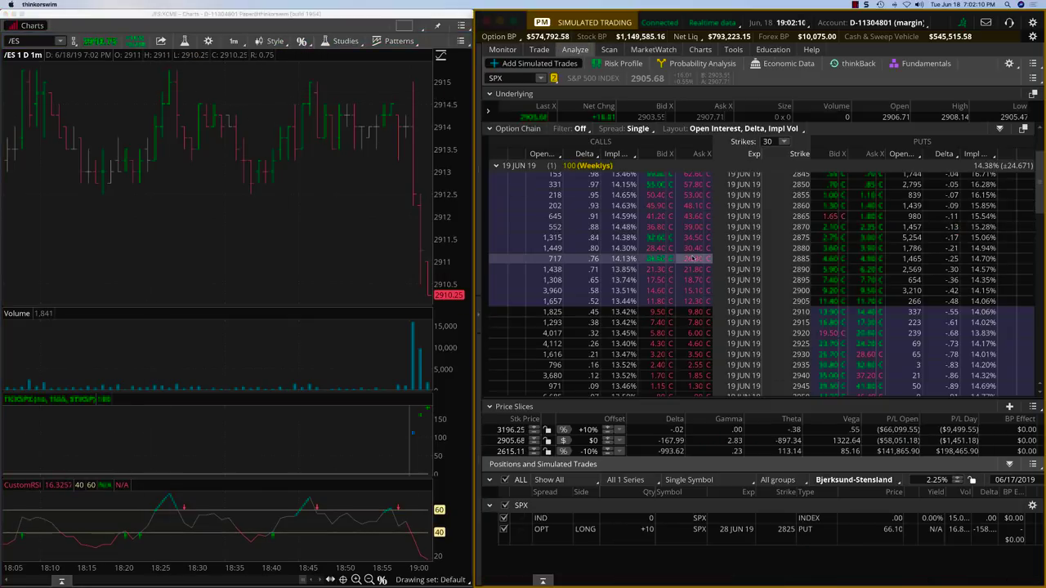
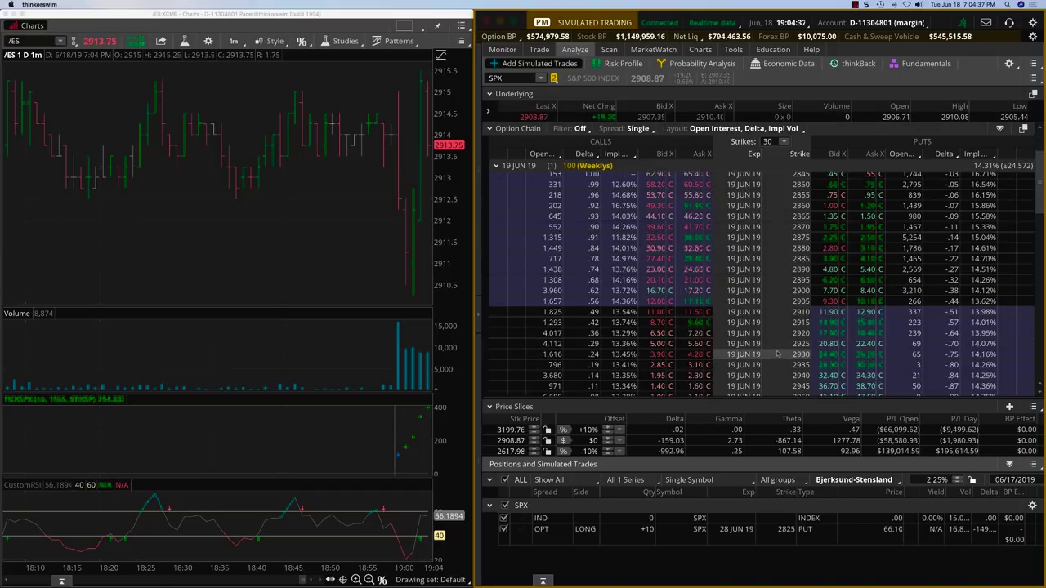
Step: Send a simulated order to buy 5 SPX 19 JUN 19 2930 weekly calls at a 3.90 limit
click(698, 354)
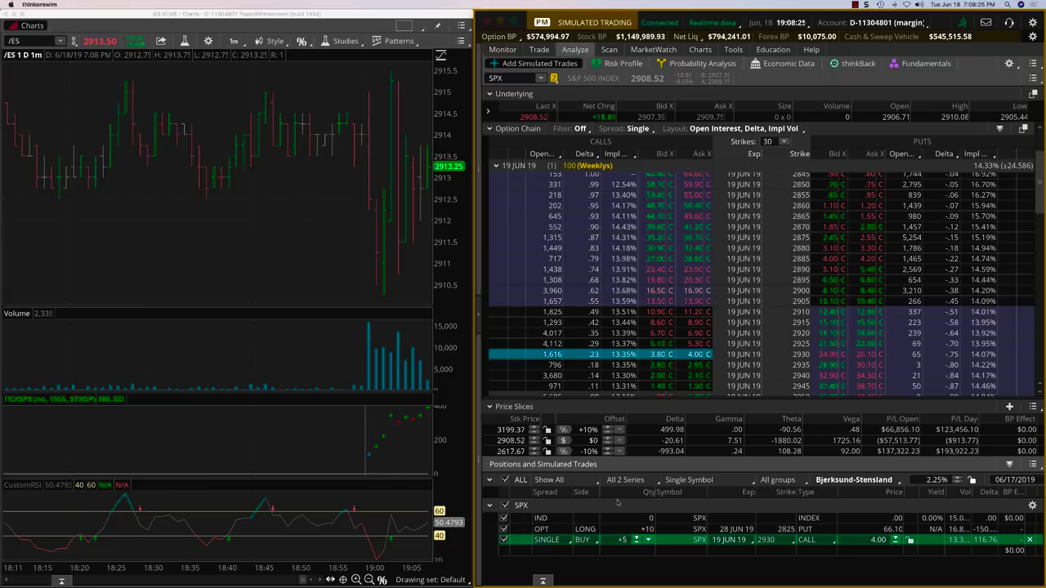
right_click(518, 540)
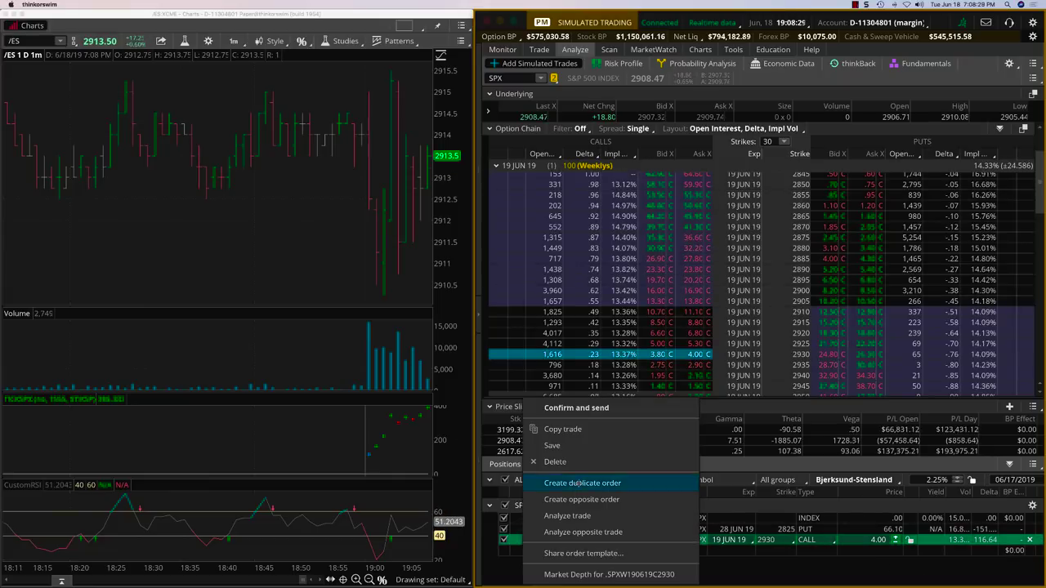
click(582, 483)
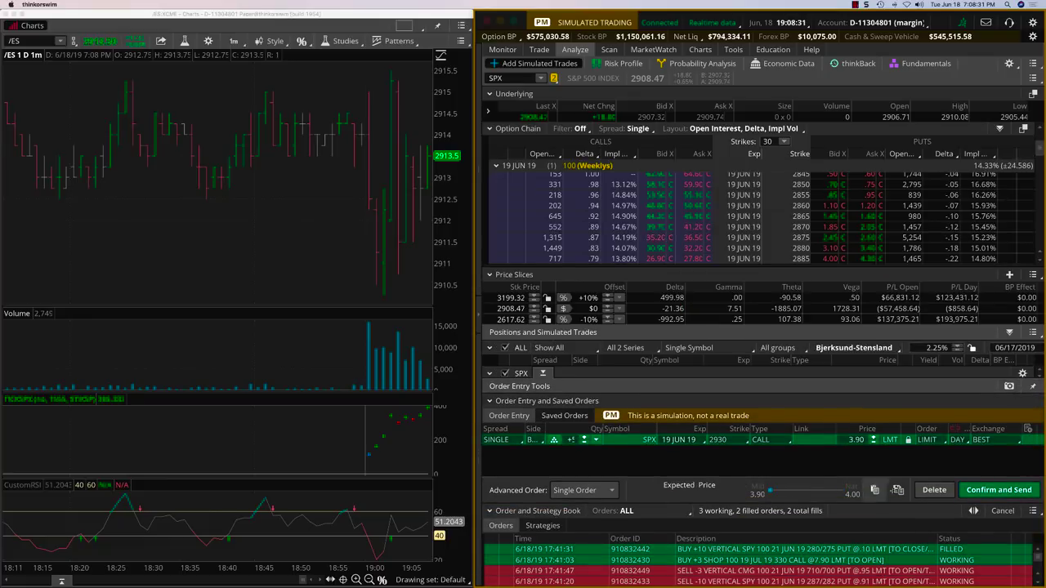
click(996, 489)
click(997, 486)
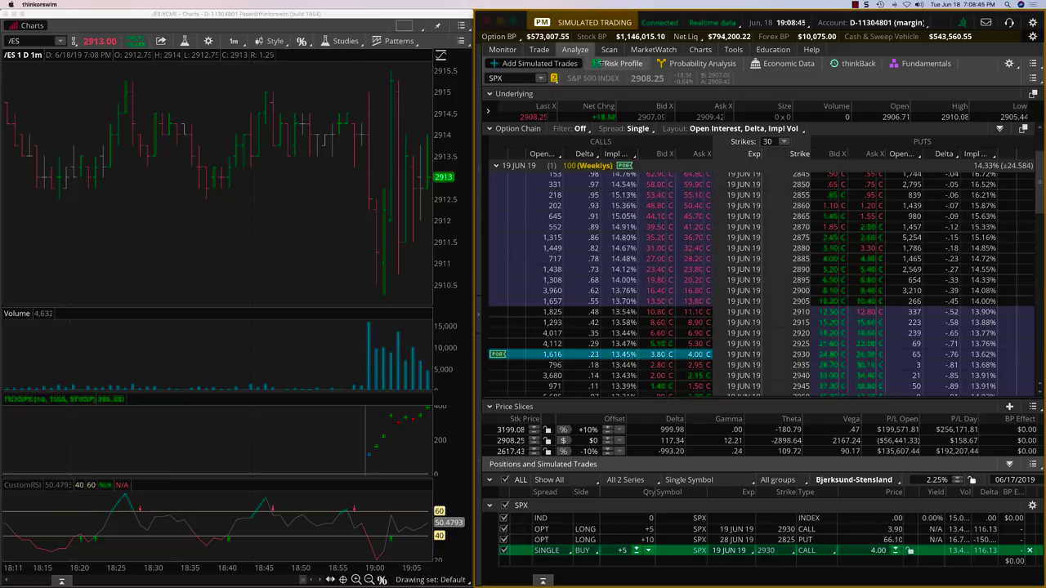
Step: Inspect the two SPY 21 JUN 19 put legs, 282 and 287, among the unallocated positions
click(502, 49)
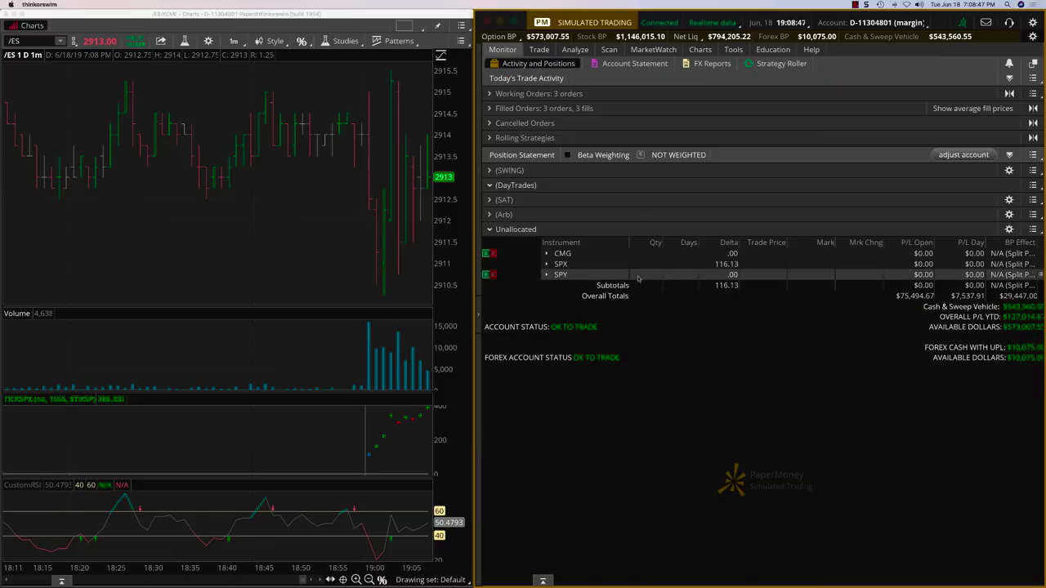
click(547, 274)
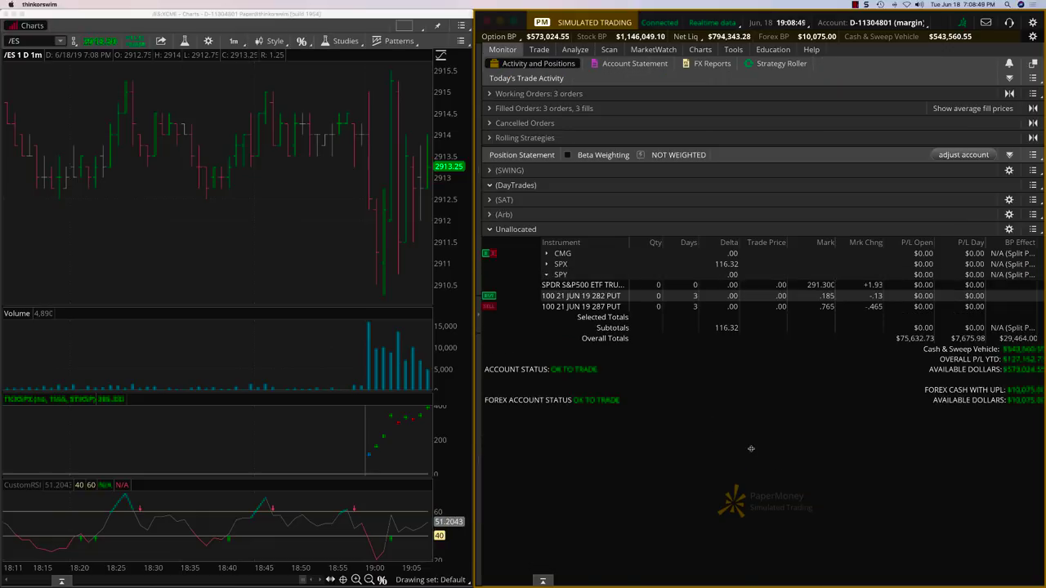
click(581, 296)
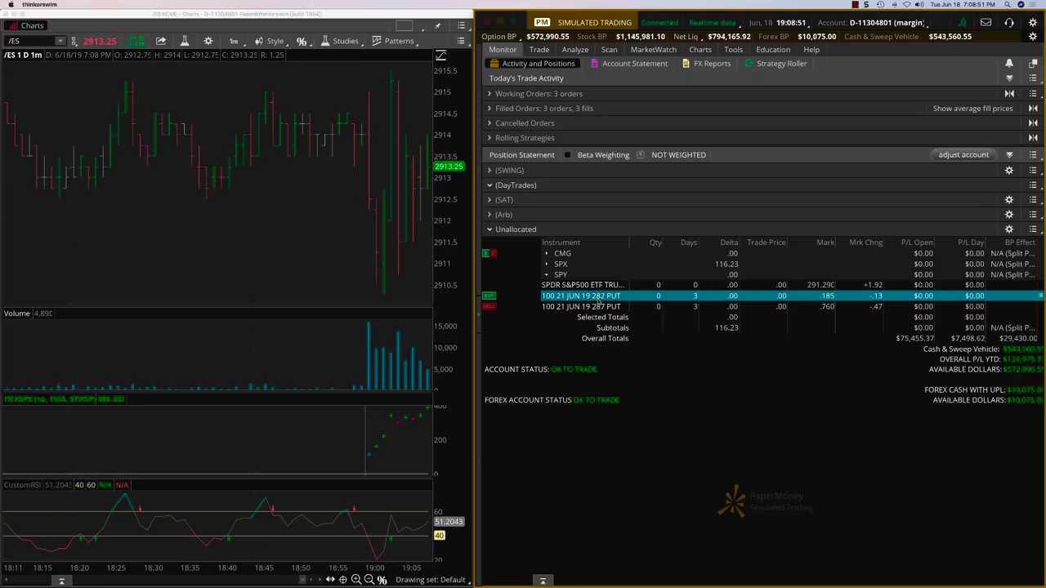
shift+click(596, 306)
right_click(598, 307)
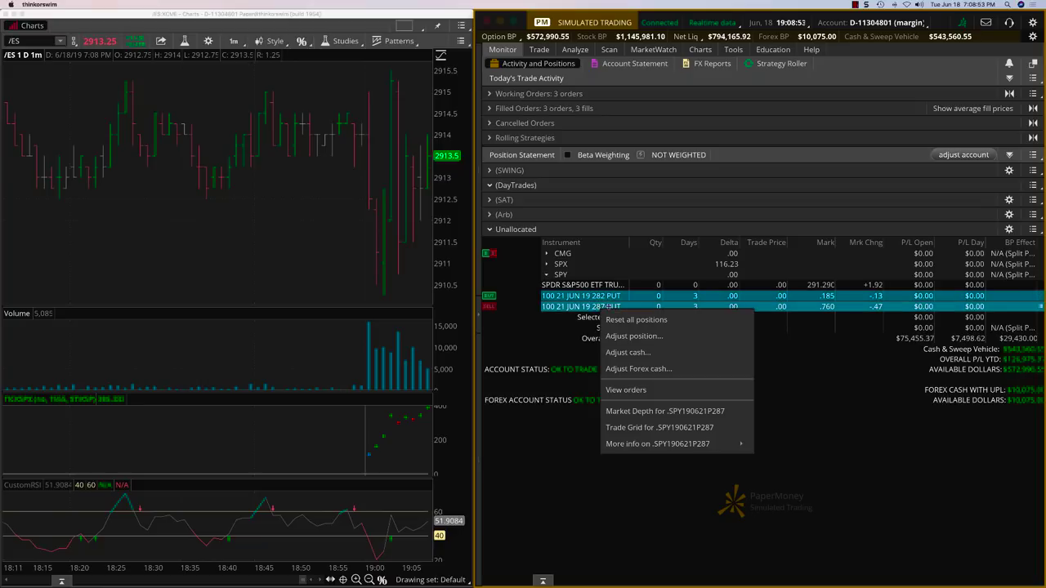
click(694, 389)
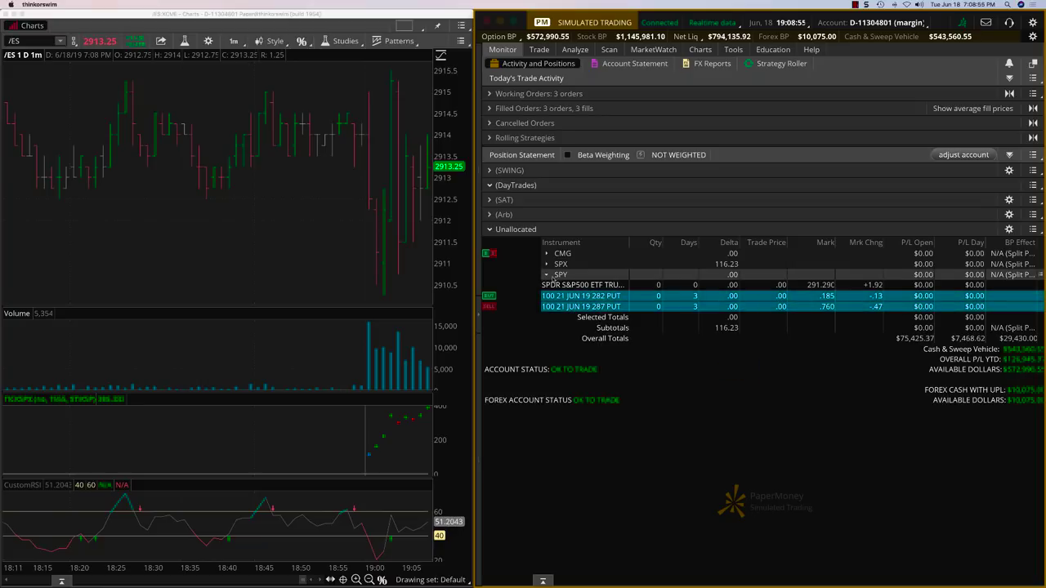
click(546, 275)
Step: Send a closing order to sell the 5 SPX 19 JUN 19 2930 calls at a 7.00 limit
click(547, 264)
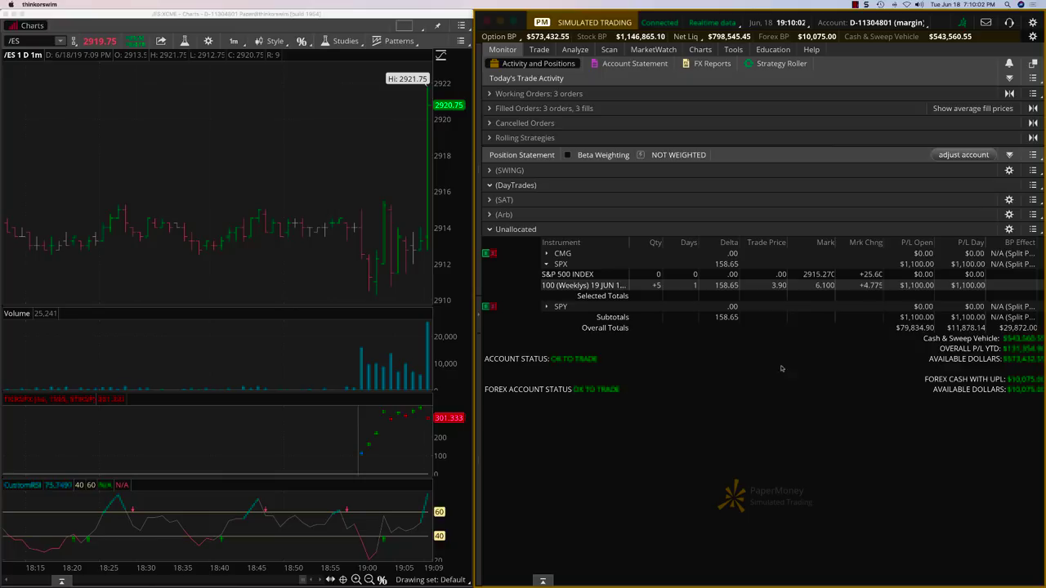
right_click(608, 288)
mouse_move(659, 303)
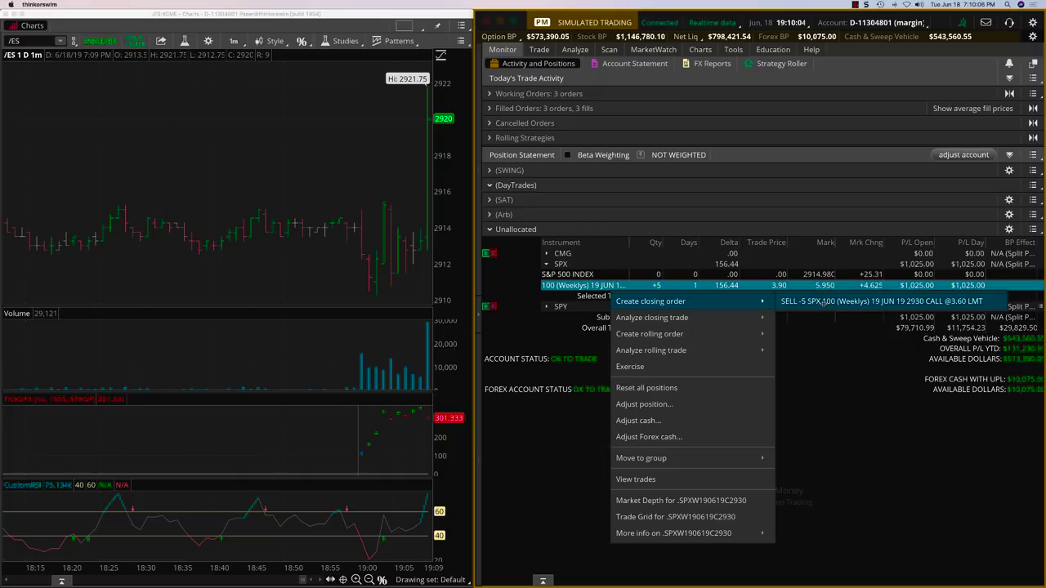
click(880, 300)
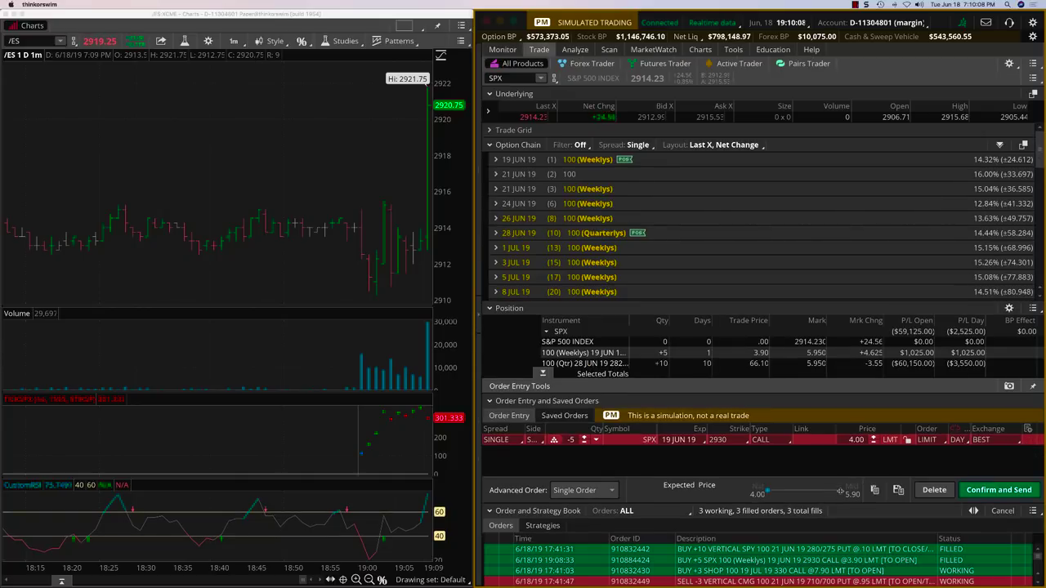
click(997, 489)
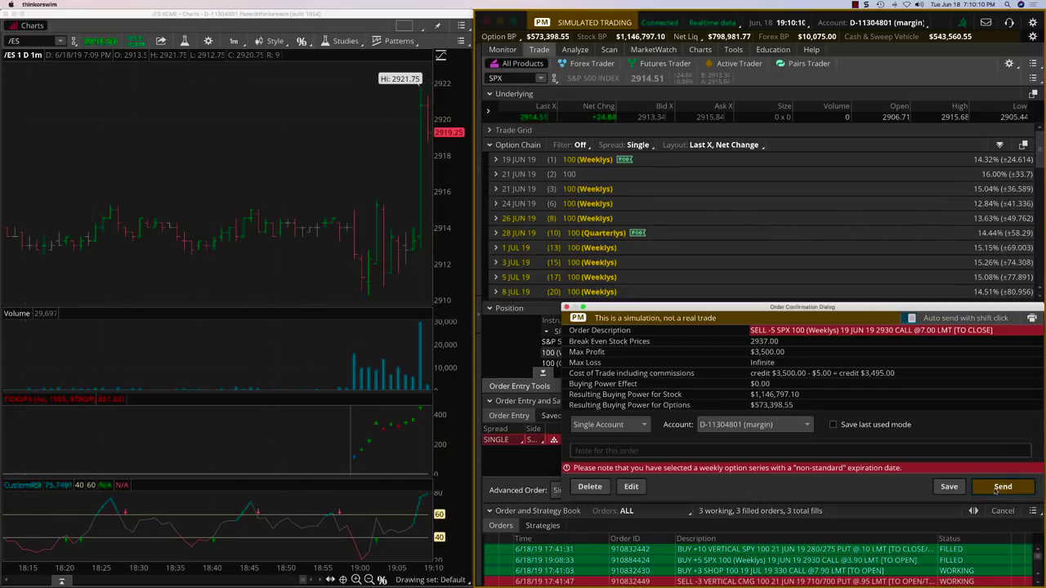
click(997, 488)
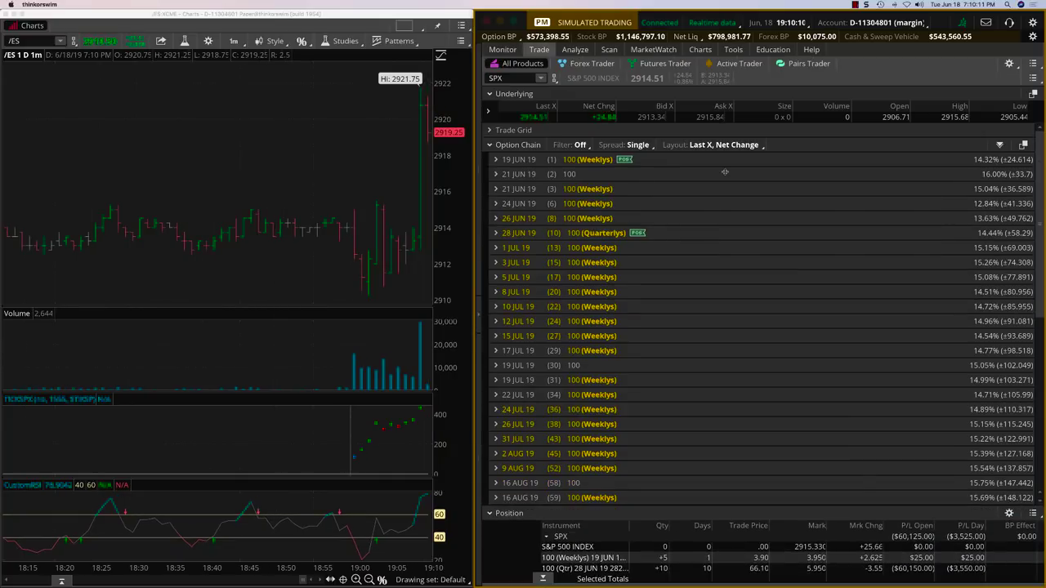
Step: Check the SPX weekly call's profit and loss among the unallocated positions
click(502, 50)
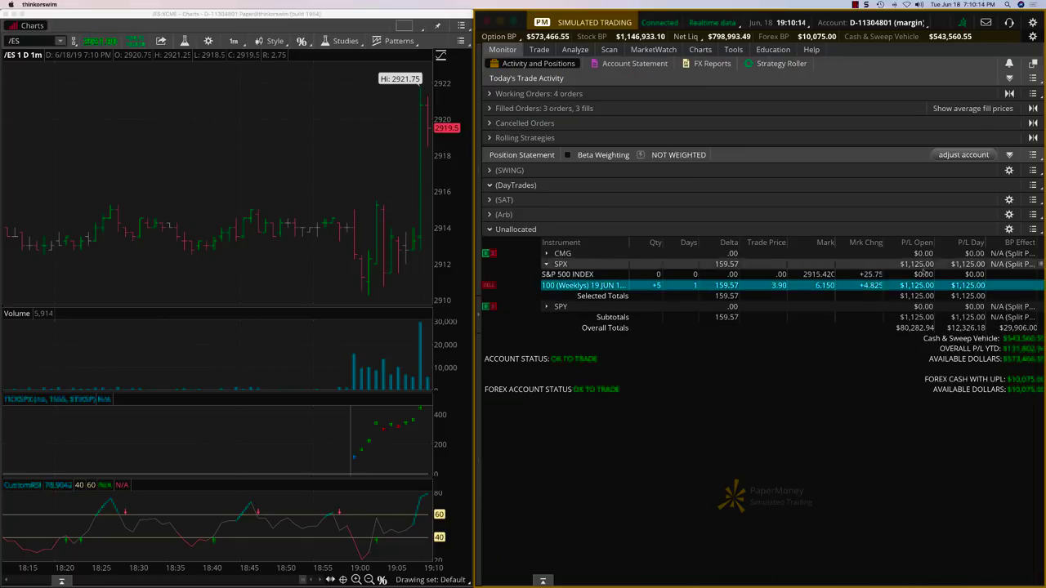
right_click(572, 286)
click(538, 215)
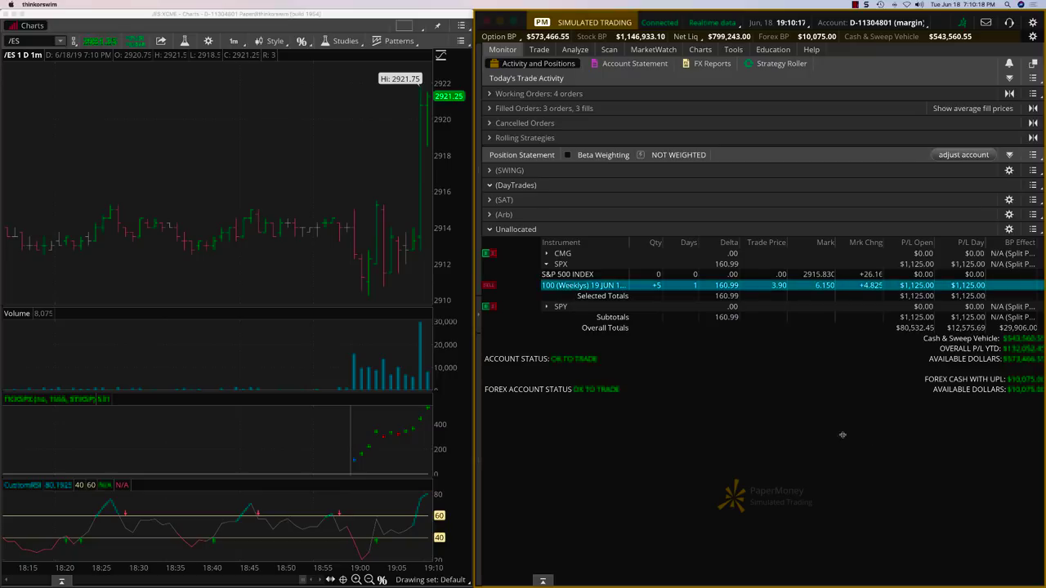
click(489, 93)
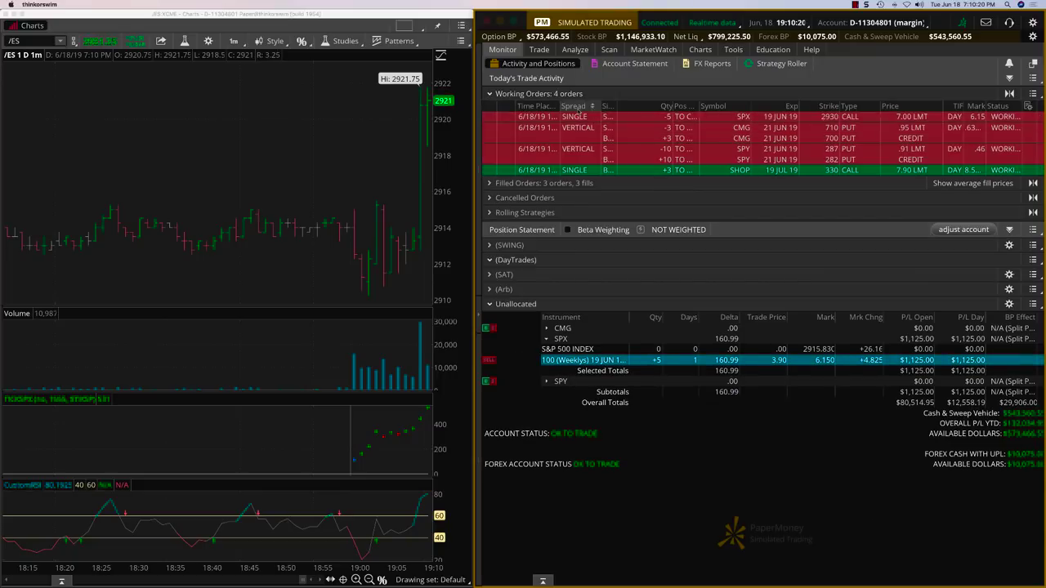
right_click(505, 120)
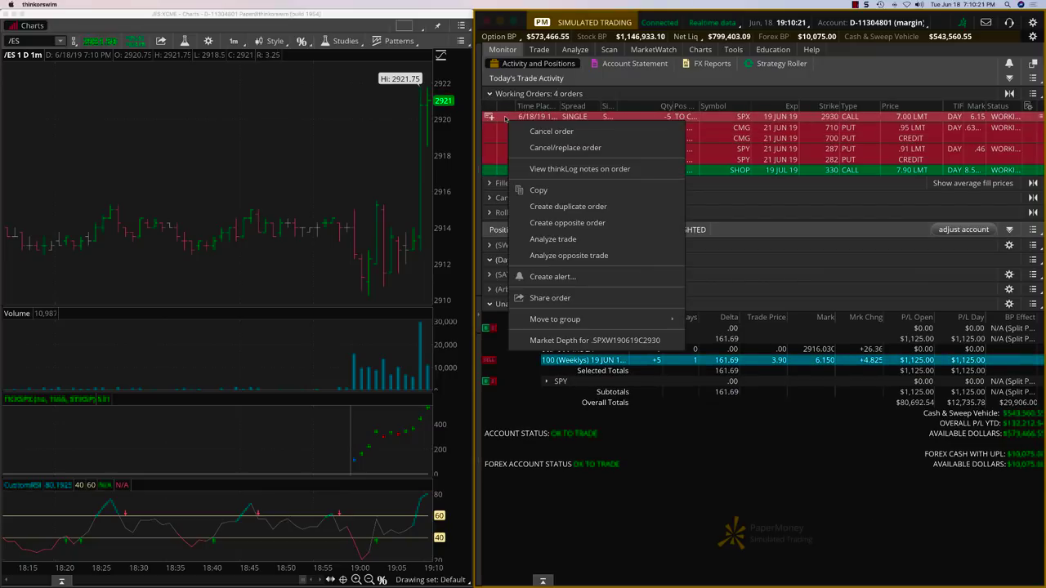
click(558, 149)
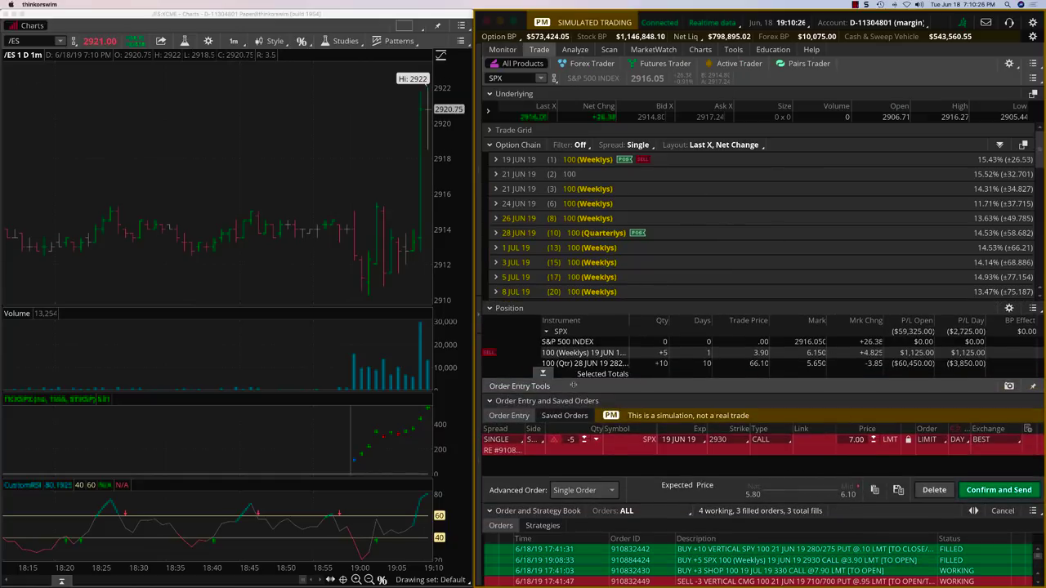
click(496, 159)
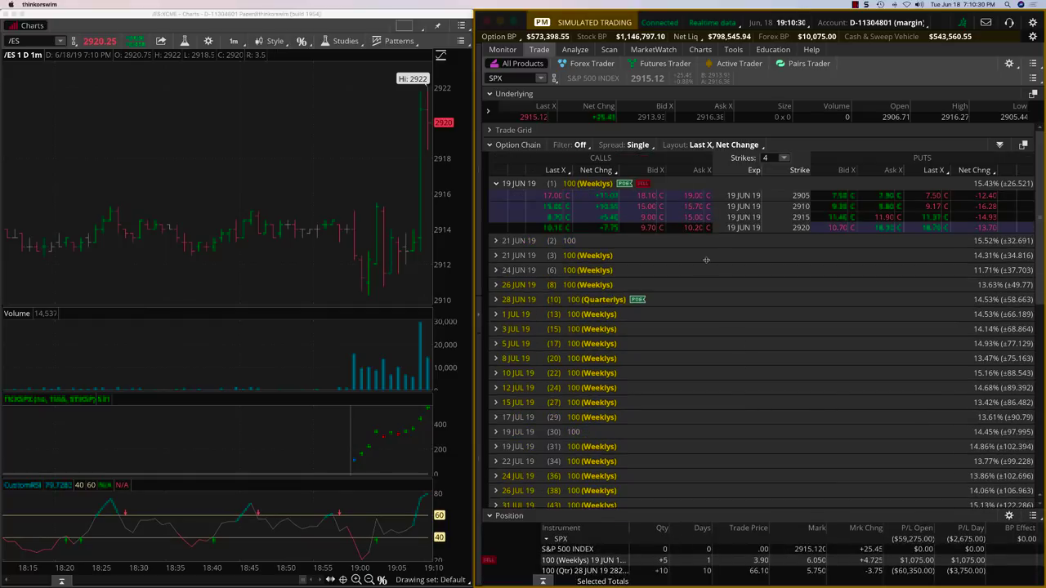
click(503, 49)
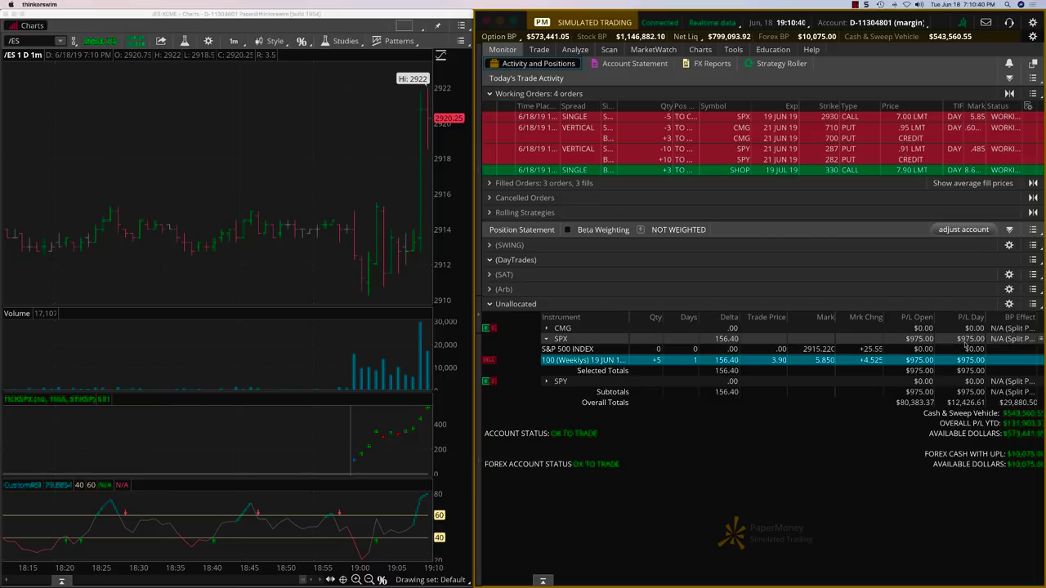
Step: Replace the working SPX 19 JUN 19 2930 call sell order with one at a 6.20 limit and check the position
right_click(509, 118)
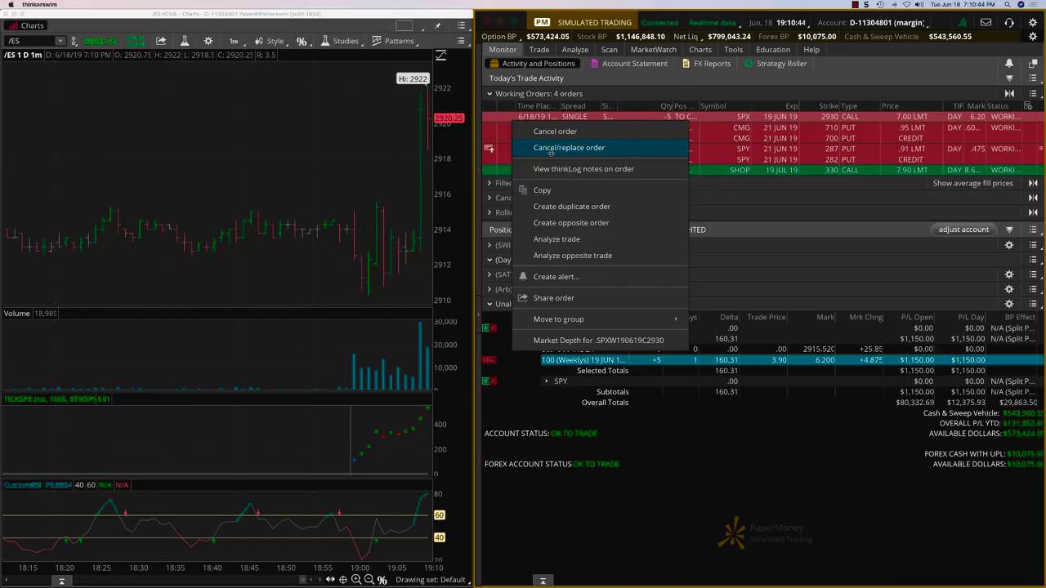
click(551, 149)
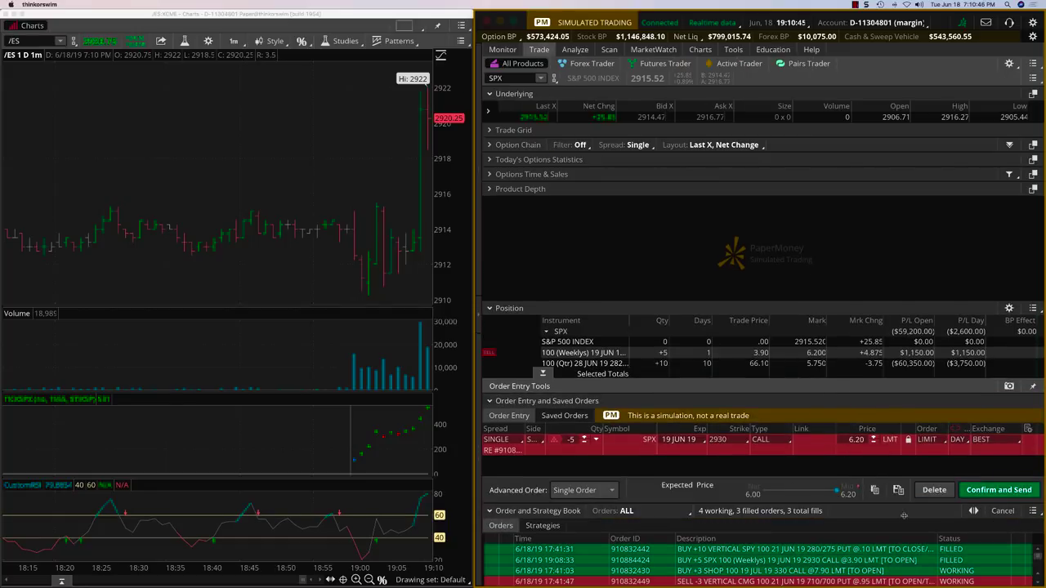
click(999, 489)
click(1000, 486)
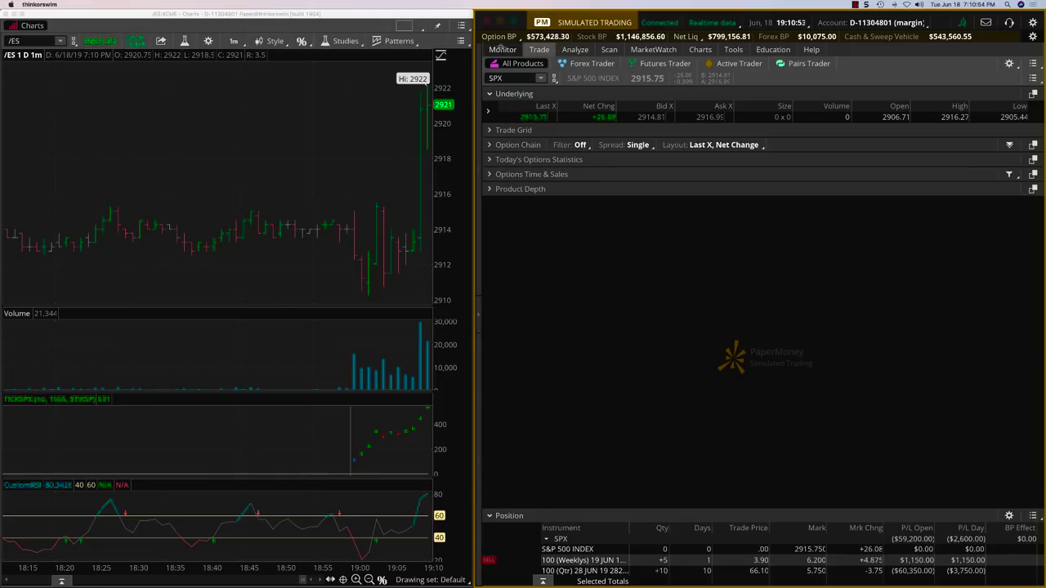
click(501, 49)
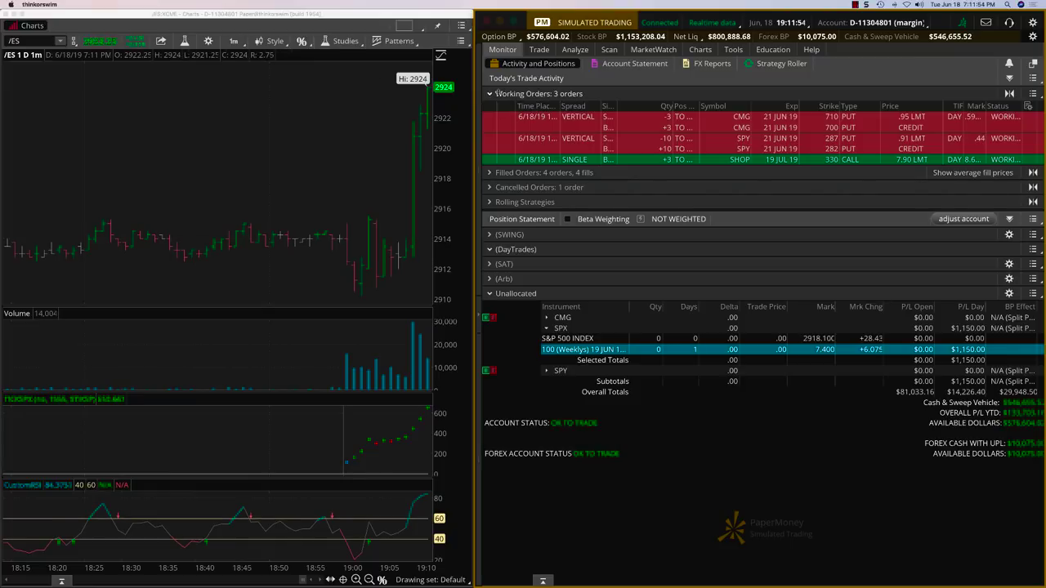
click(497, 93)
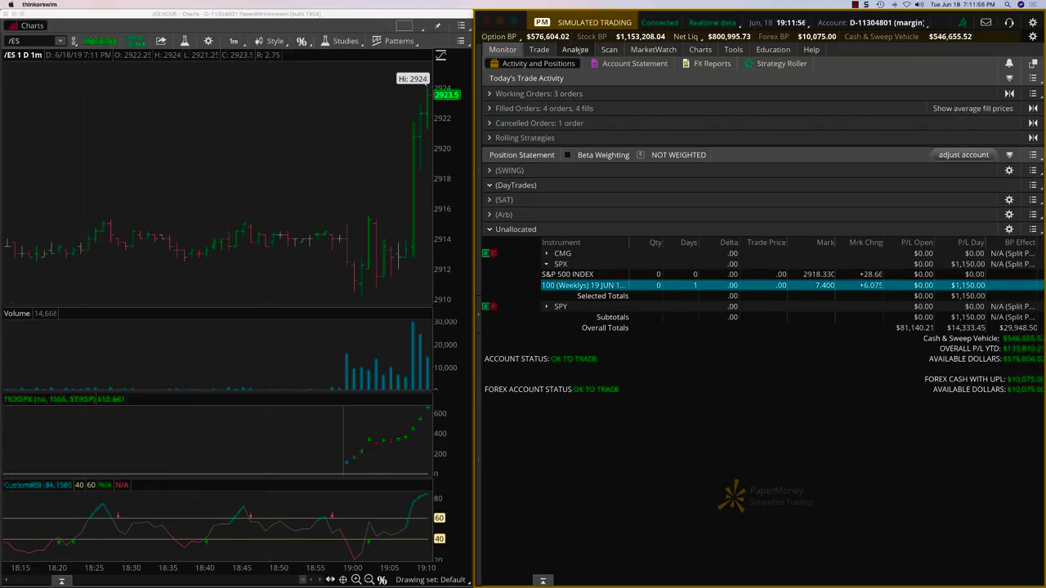
Step: Set the strike of the simulated purchase of 5 SPX 19 JUN 19 calls to 2950
click(578, 51)
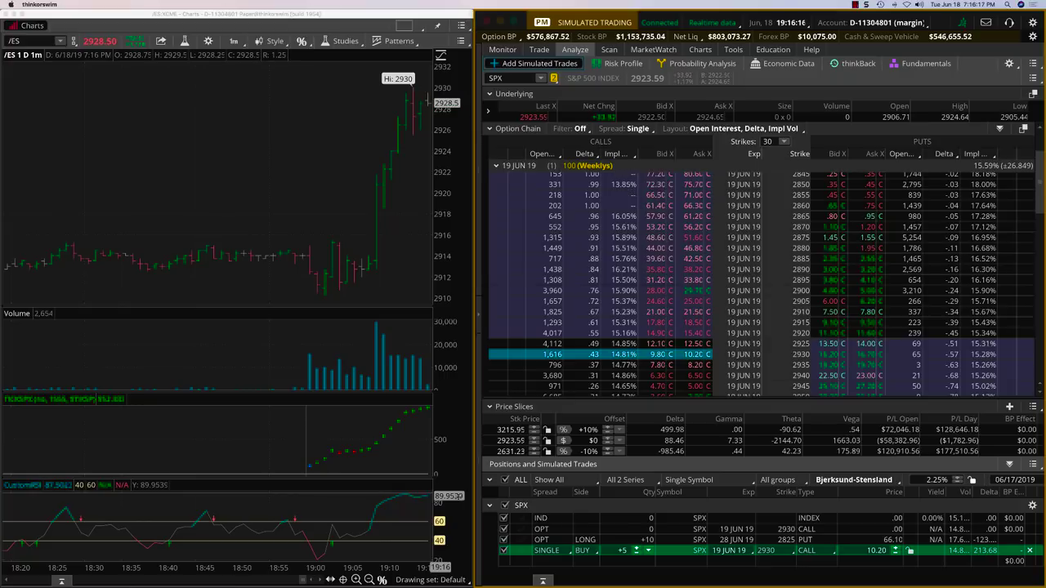
click(778, 552)
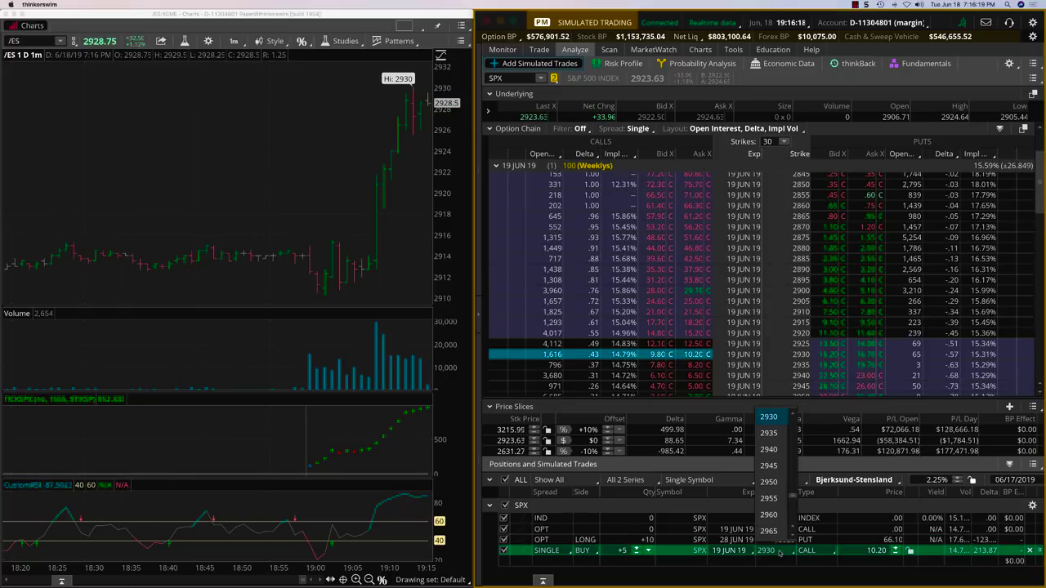
key(Down)
key(Return)
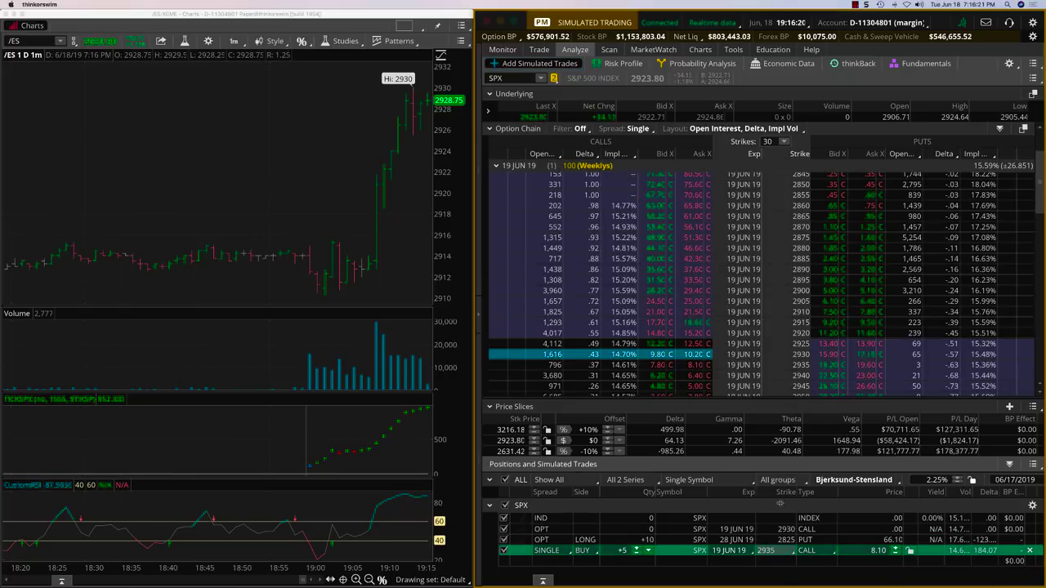
click(775, 552)
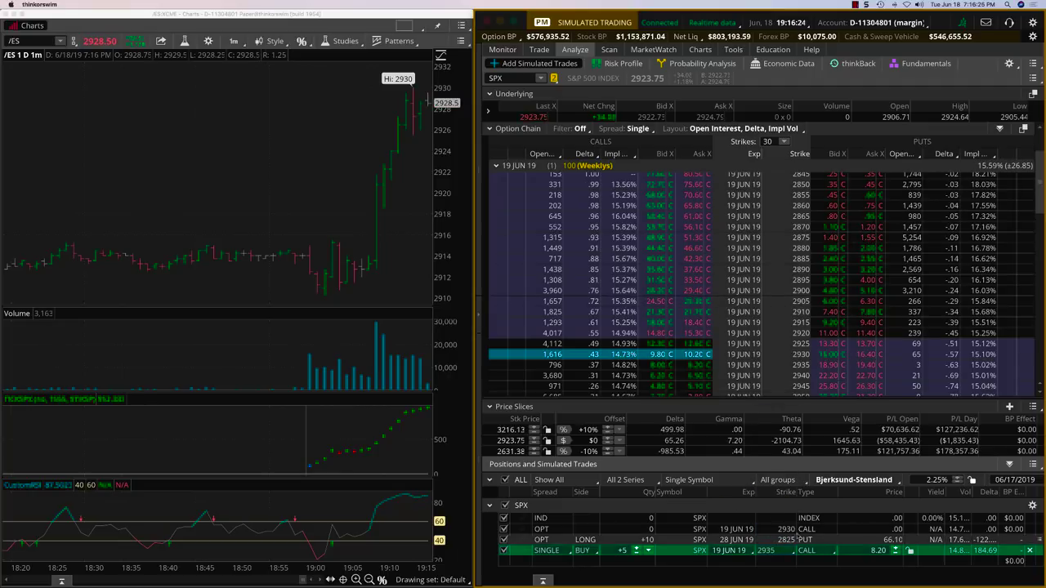
click(786, 532)
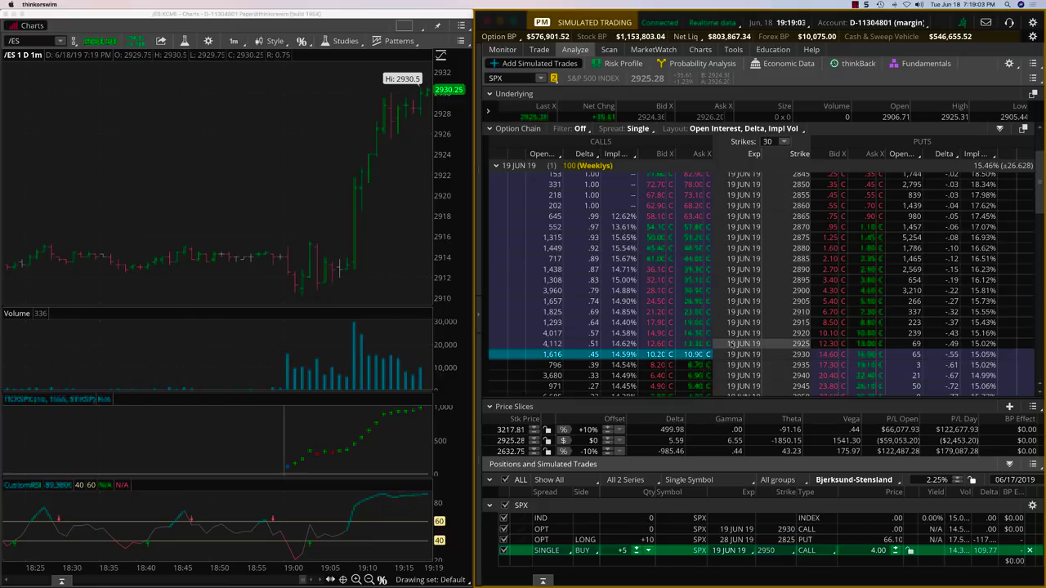
Step: Send a simulated order to buy 5 SPX 19 JUN 19 2950 weekly calls at a 3.90 limit
right_click(523, 549)
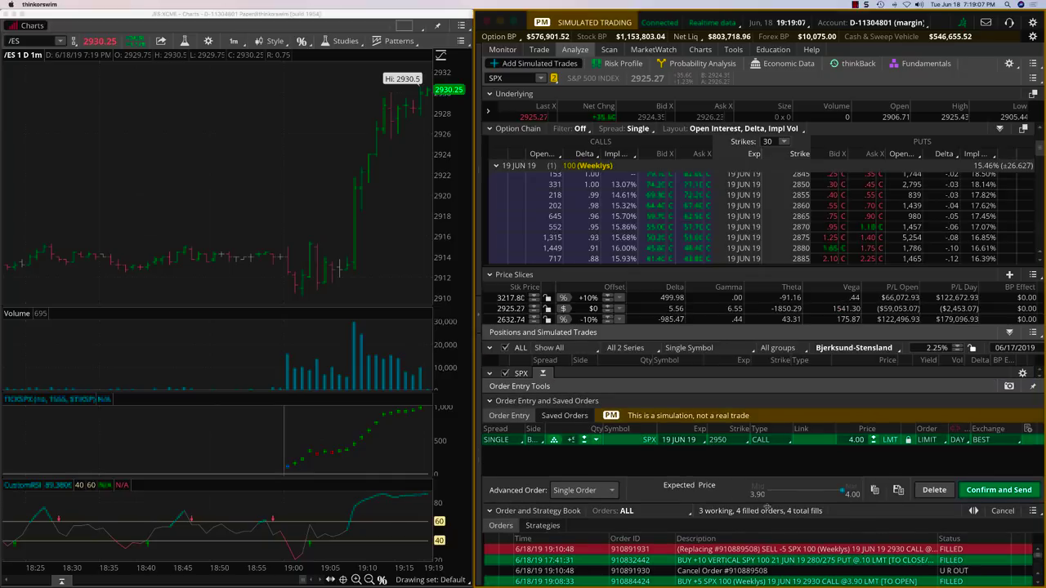
click(998, 490)
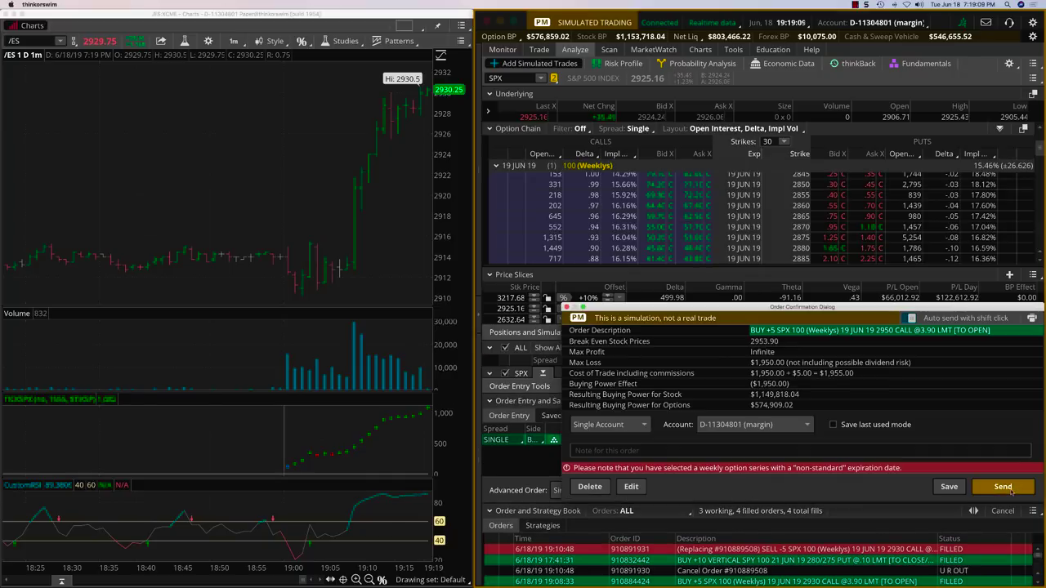
click(1004, 486)
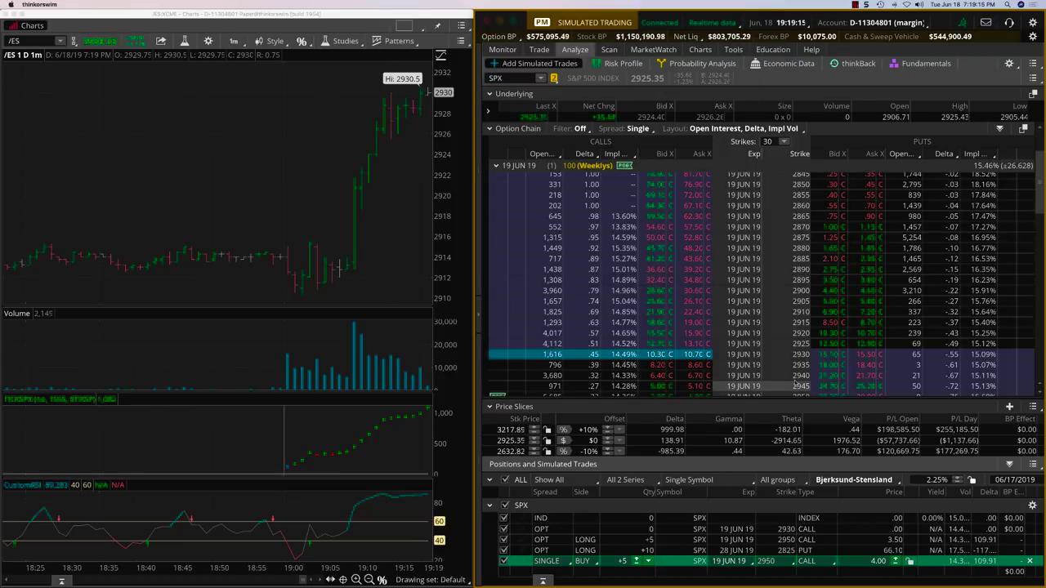
Step: Check the new SPX 2950 calls' profit and loss and review the 19 JUN 19 option chain
scroll(760, 376, down, 2)
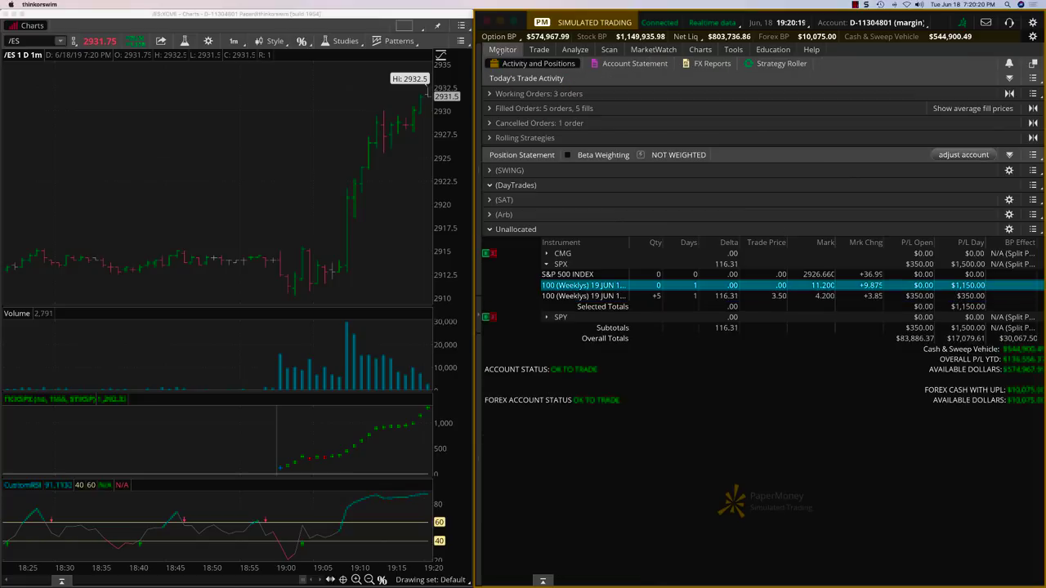
click(503, 50)
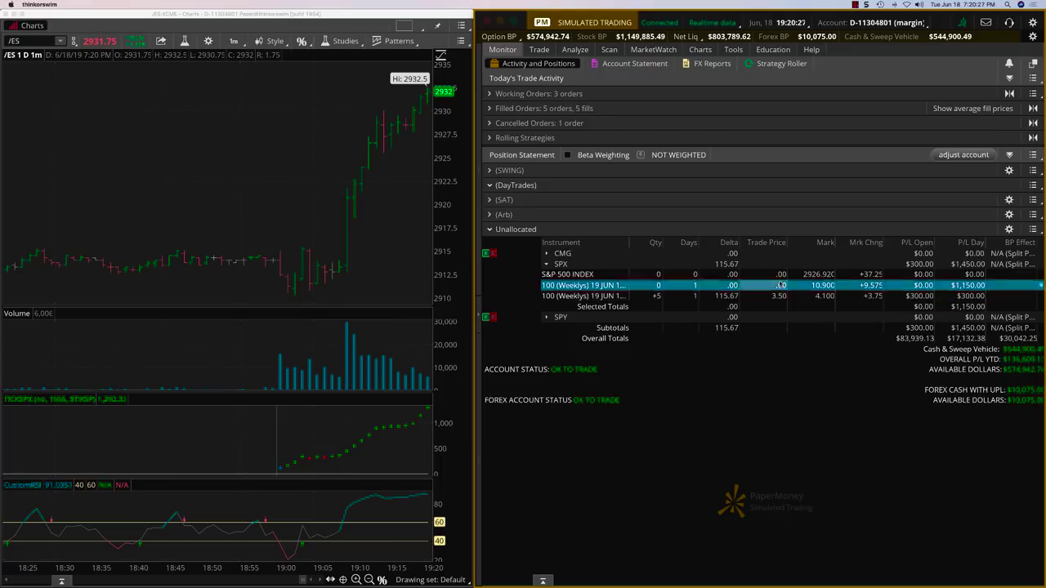
click(575, 49)
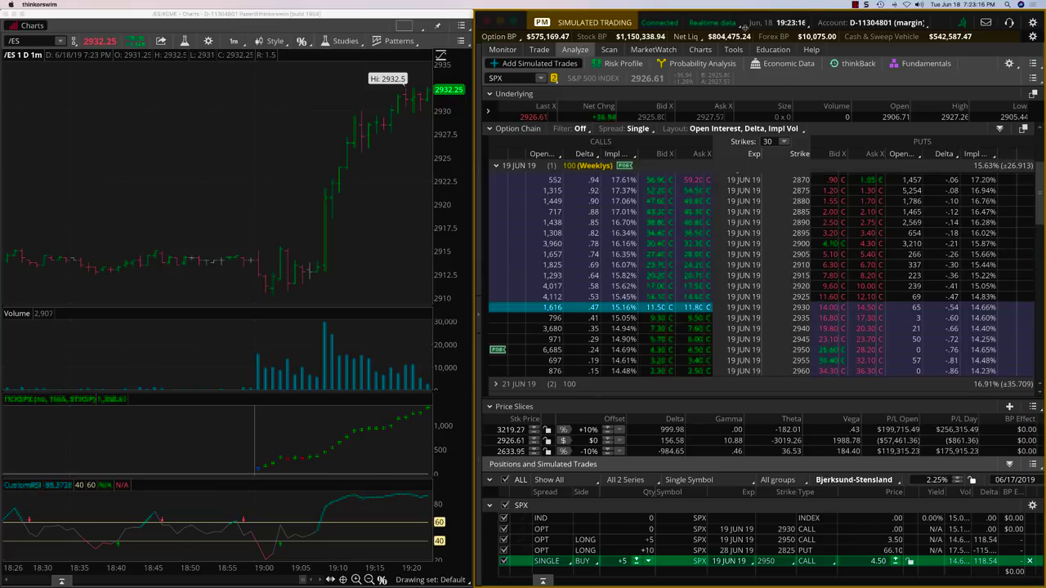
click(654, 49)
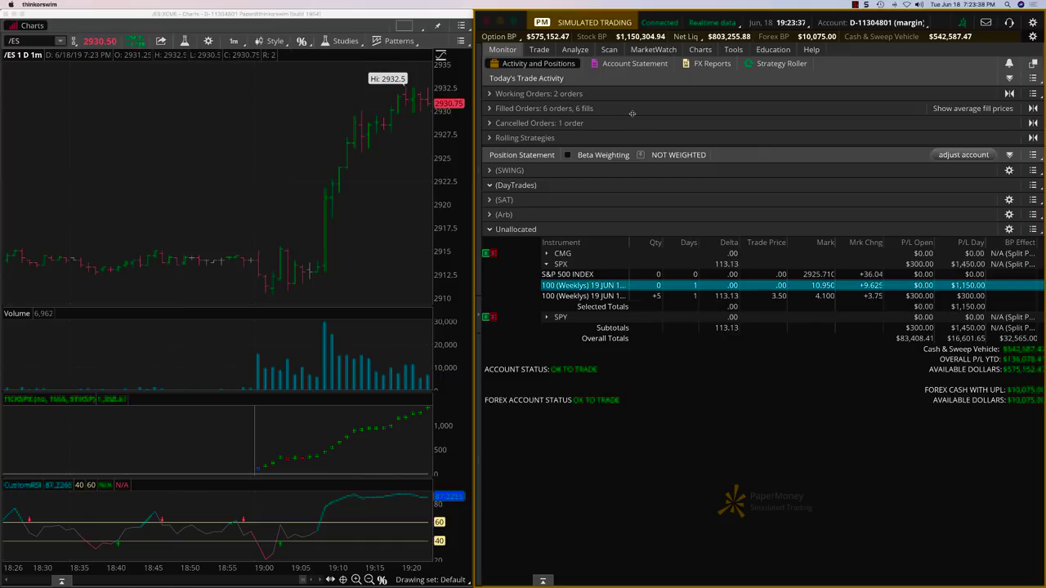
click(574, 49)
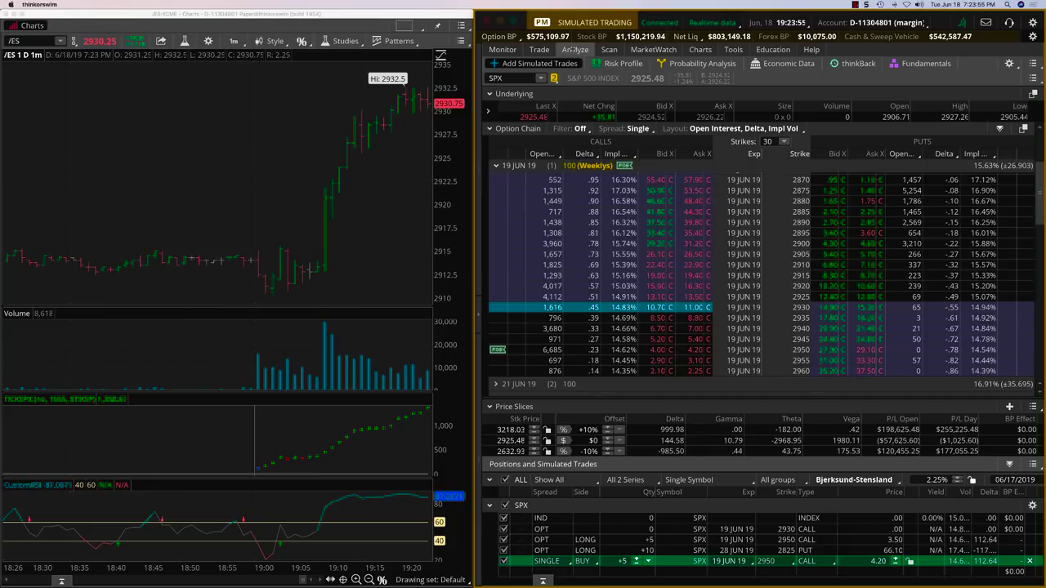
Step: Inspect the tick symbol choices in the TICKSPX study's settings on the /ES chart without changing them
click(344, 42)
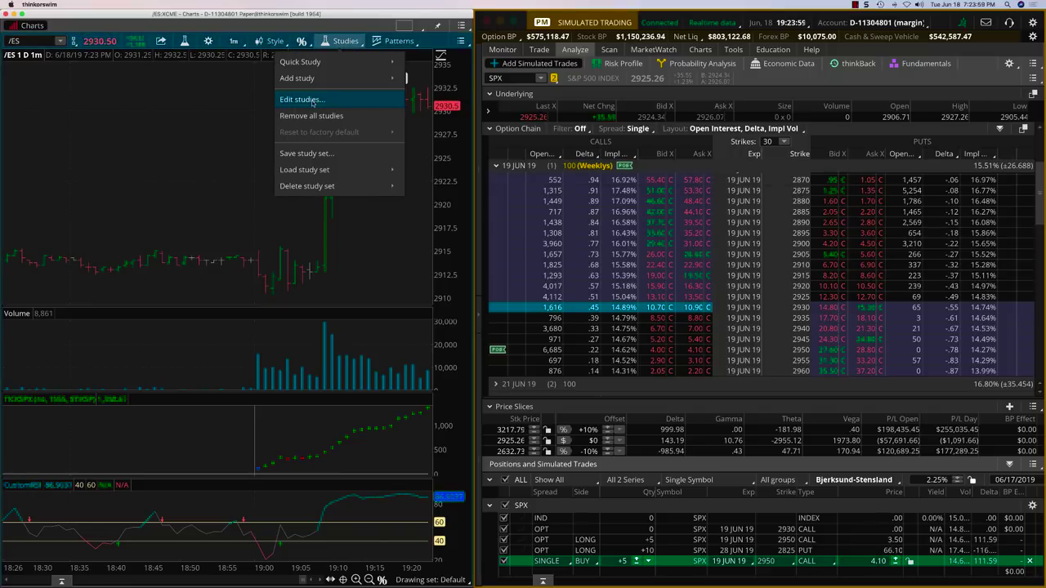
click(309, 100)
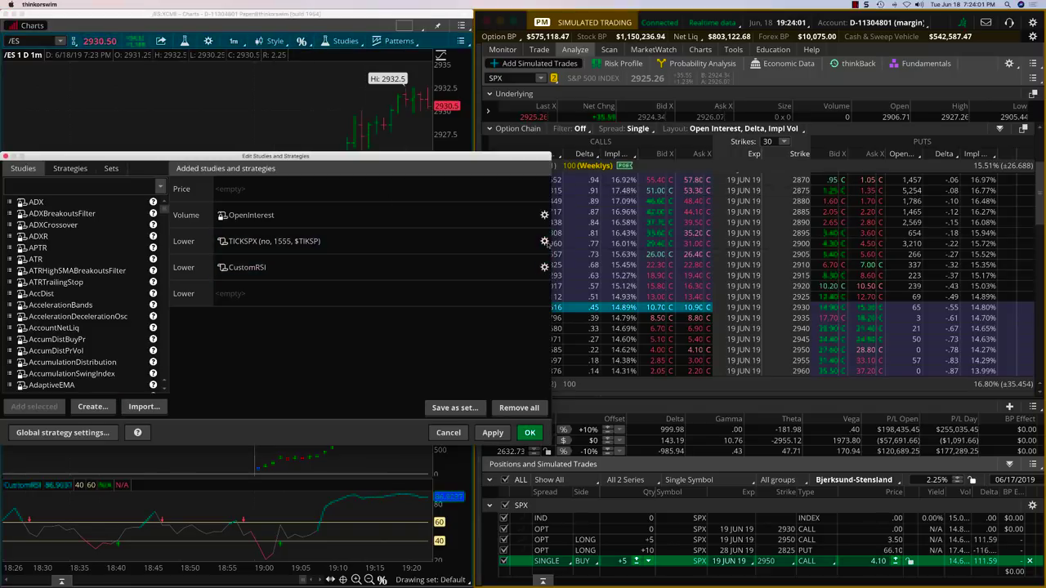
click(545, 241)
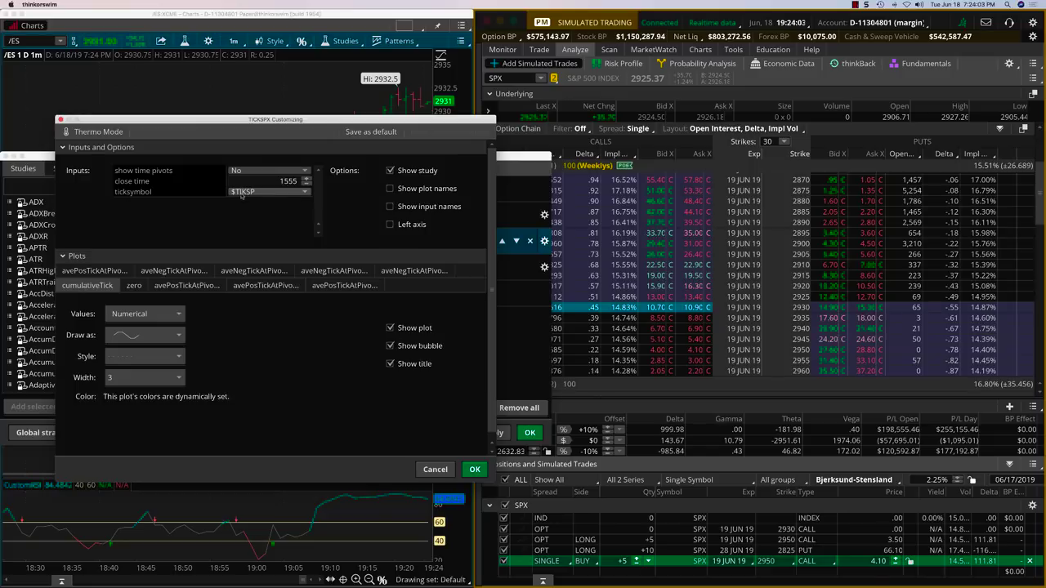
click(305, 192)
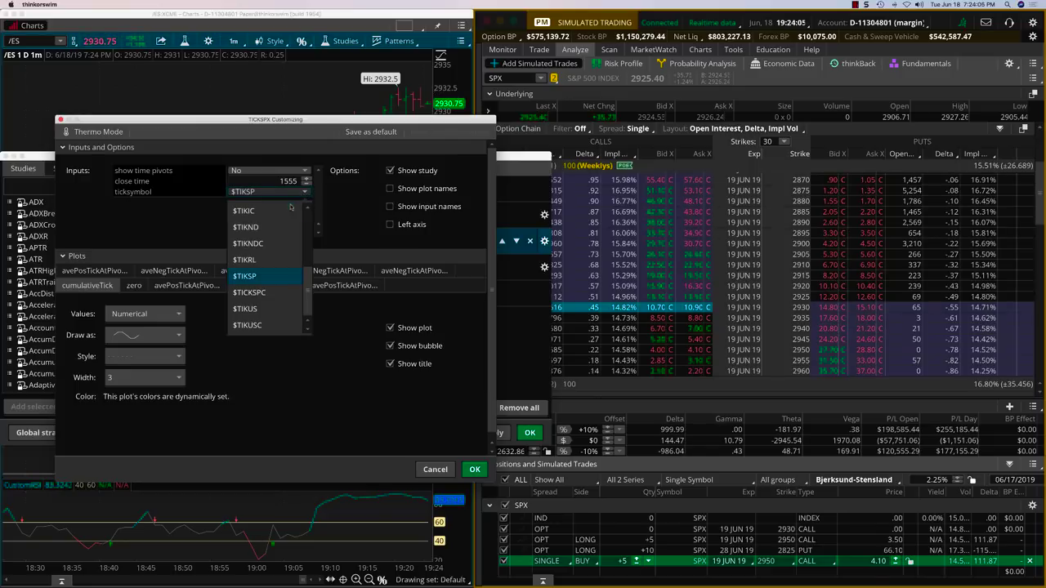
scroll(273, 240, up, 10)
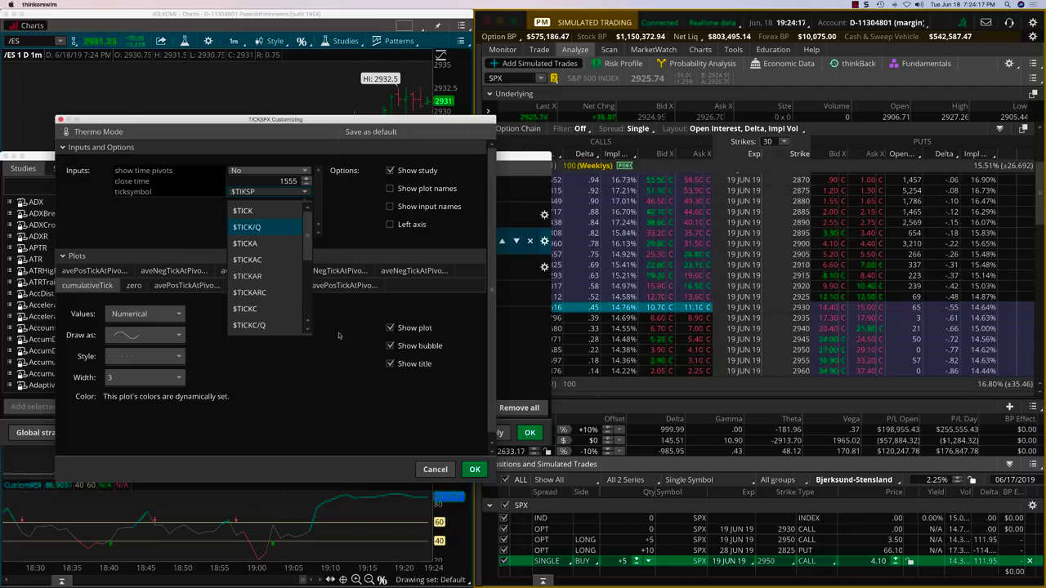
click(435, 469)
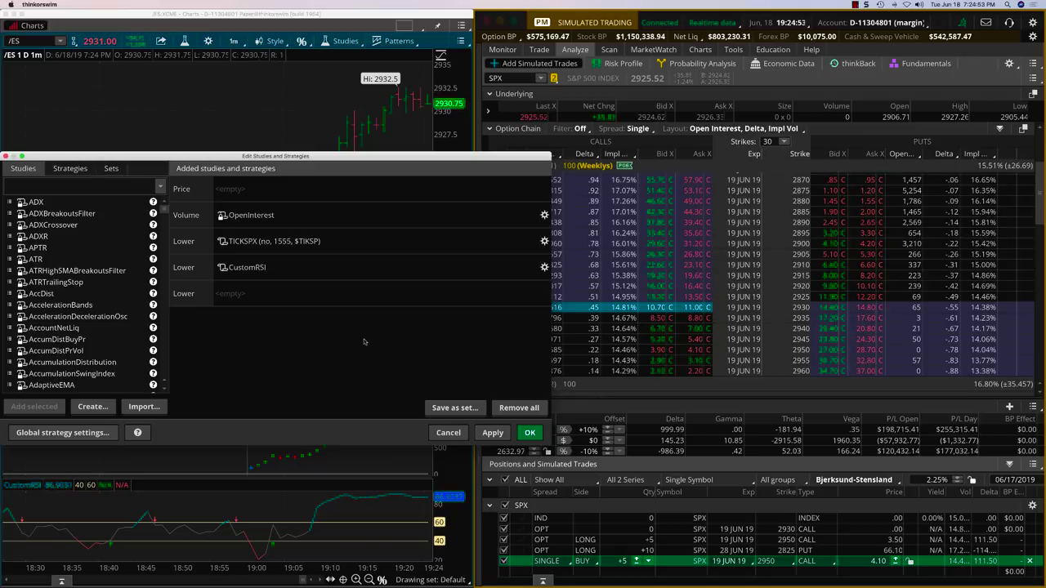
click(448, 432)
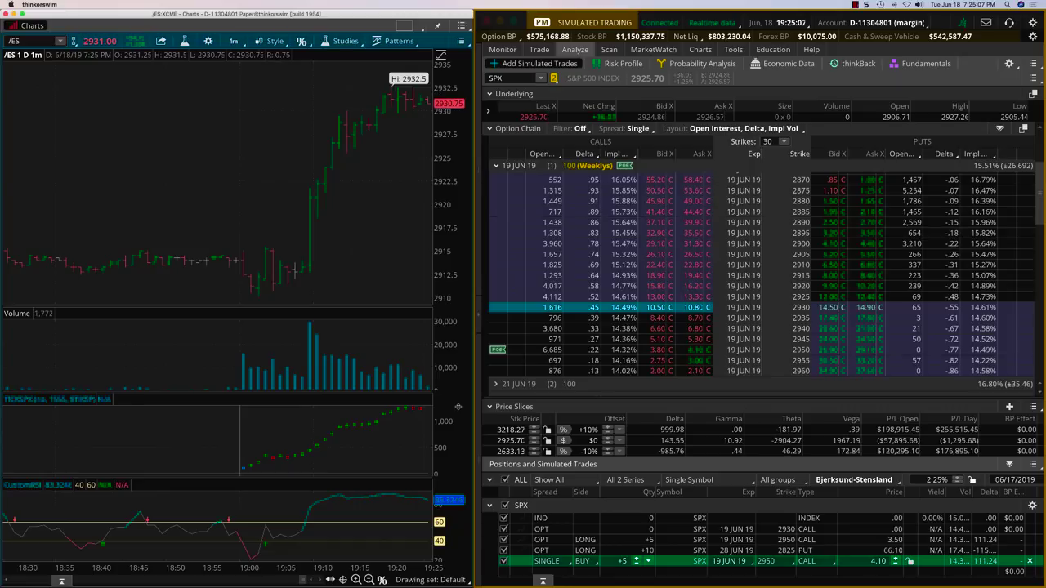
Step: Review the SPX position's profit and loss, and send a simulated order to buy 5 more 19 JUN 19 2950 calls
click(503, 50)
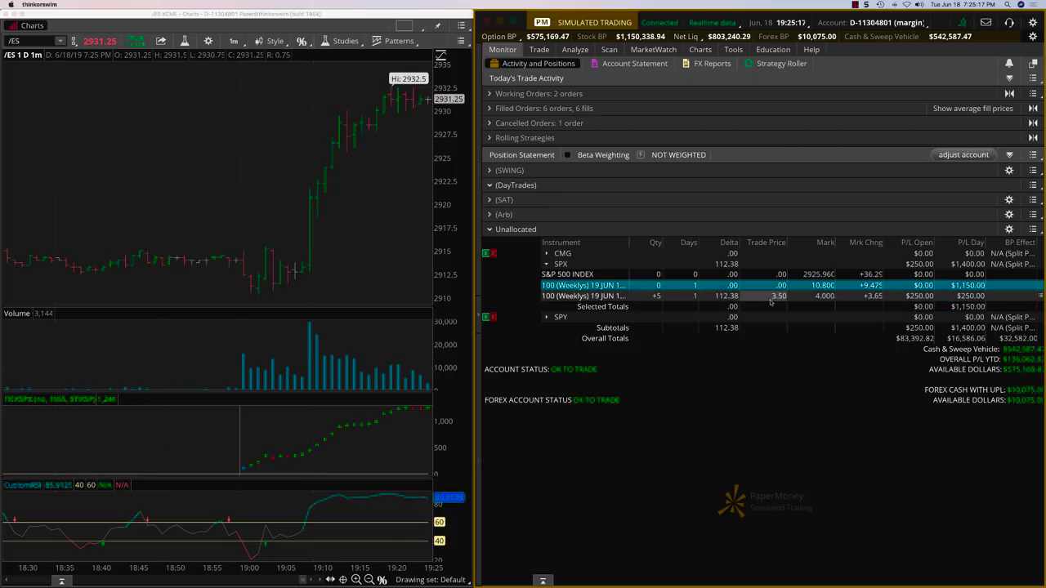
click(574, 49)
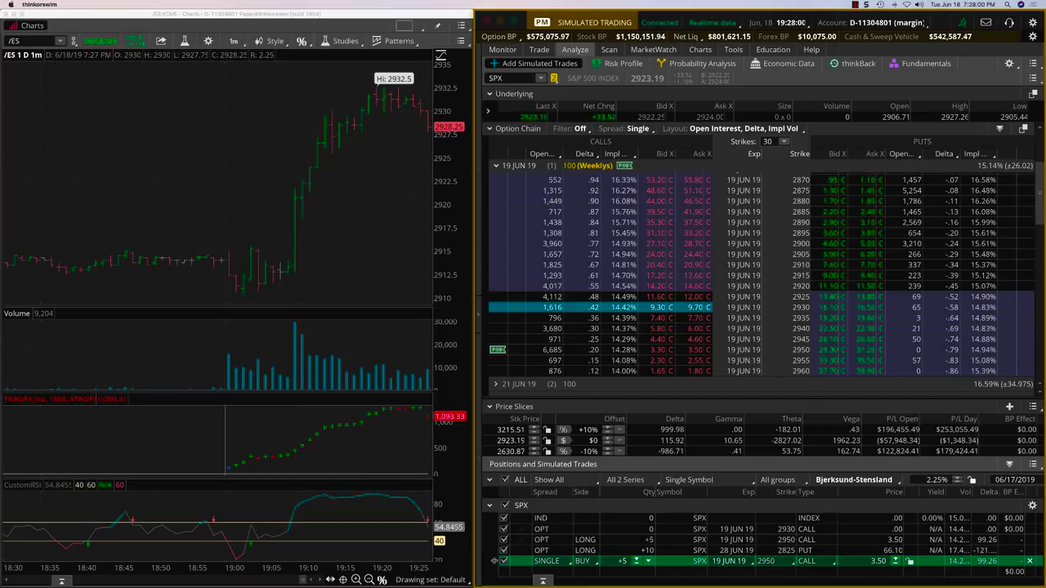
right_click(519, 562)
click(583, 483)
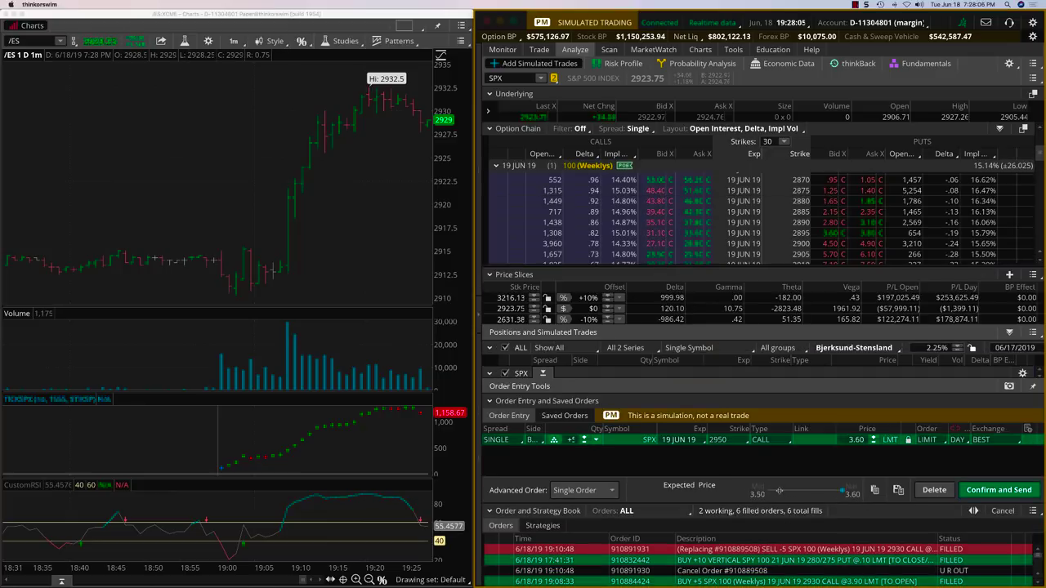
click(1001, 487)
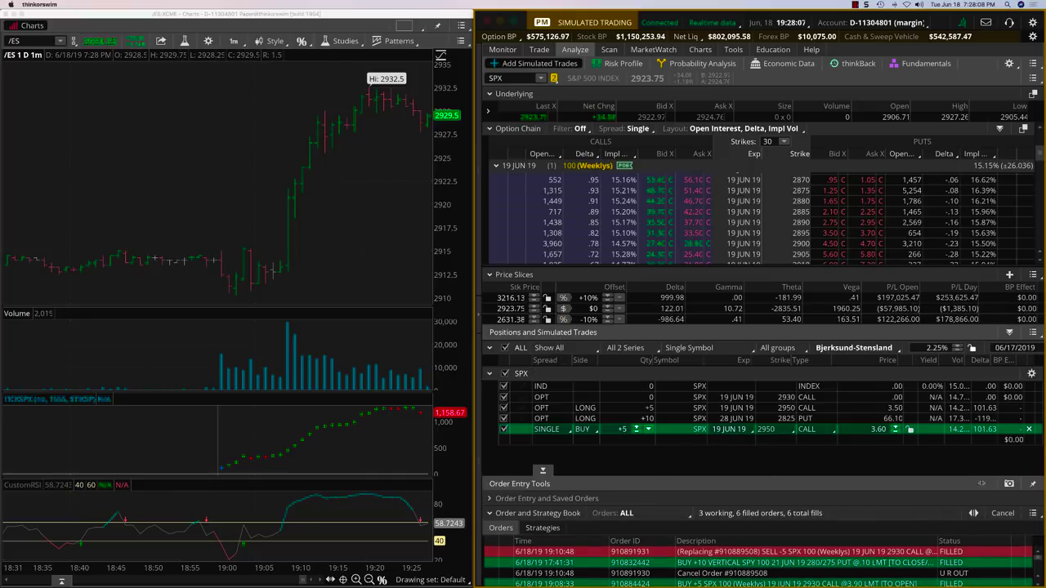
click(502, 49)
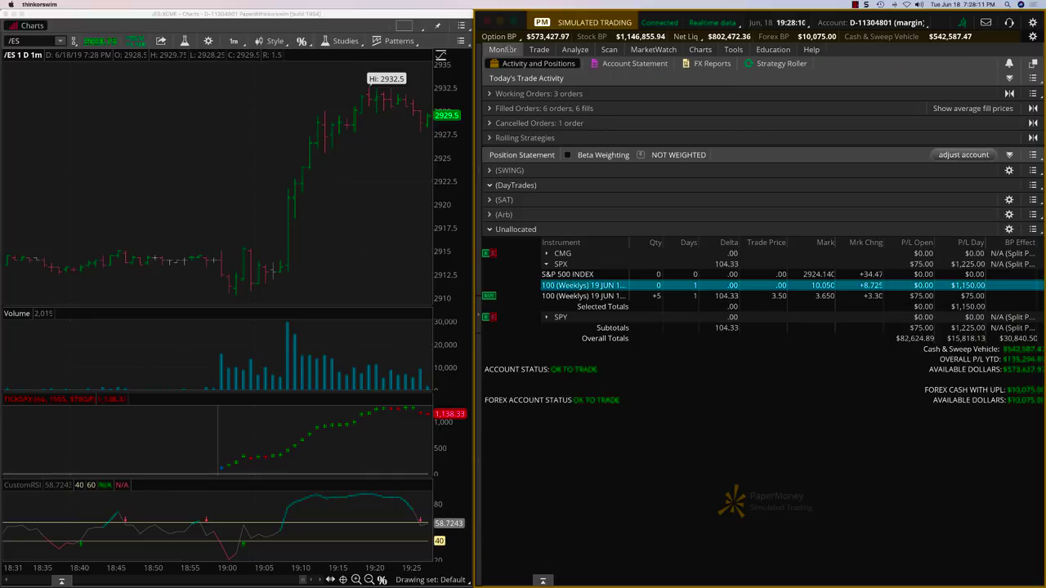
Step: Cancel the working order to buy 5 SPX 19 JUN 19 2950 calls at a 3.50 limit
click(489, 93)
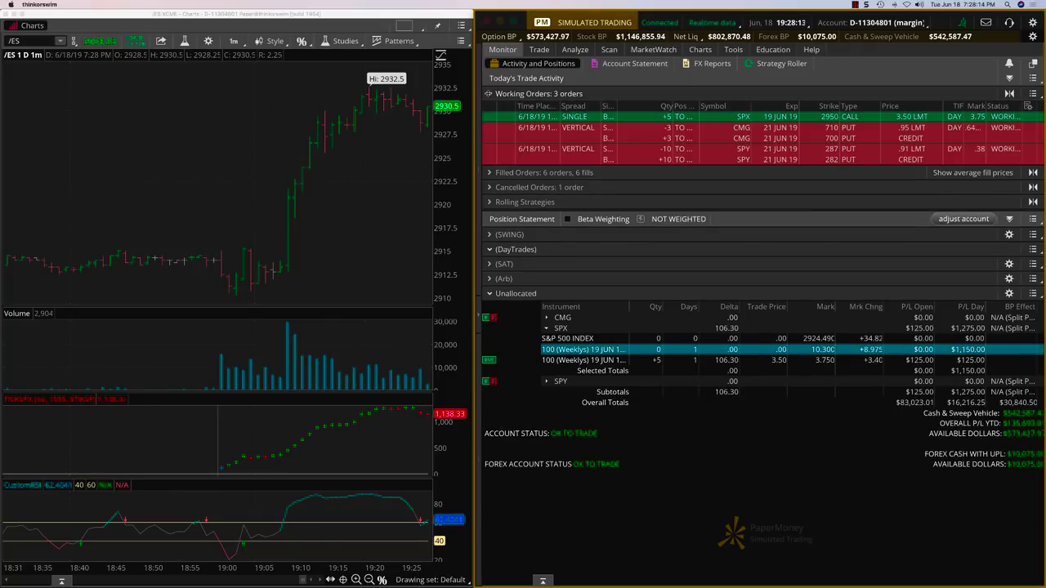
right_click(502, 121)
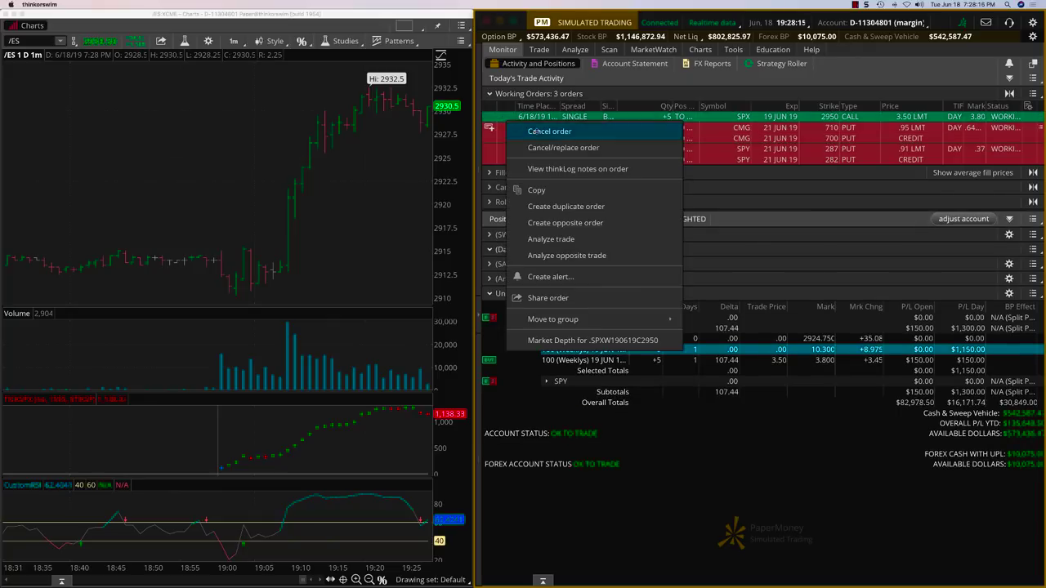
click(723, 255)
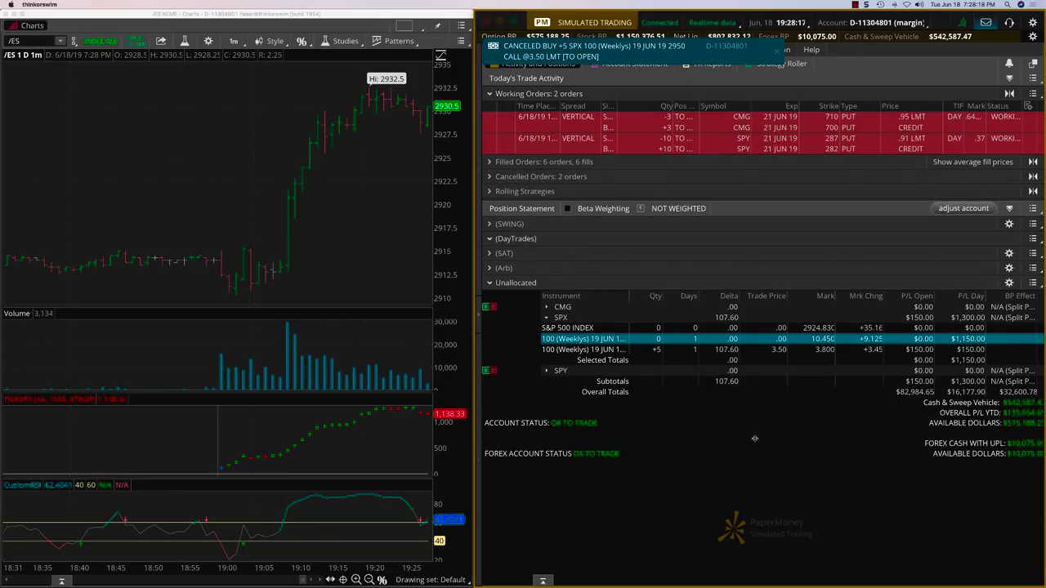
Step: Duplicate the simulated 2950 call trade as a buy order for 5 at a 3.50 limit, send it, and check the working orders
click(574, 49)
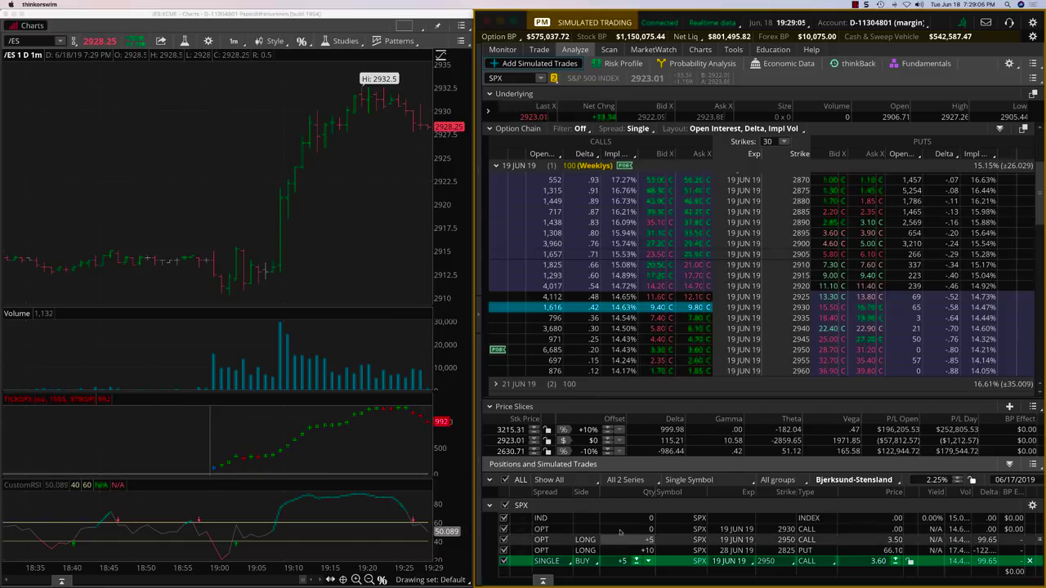
right_click(520, 563)
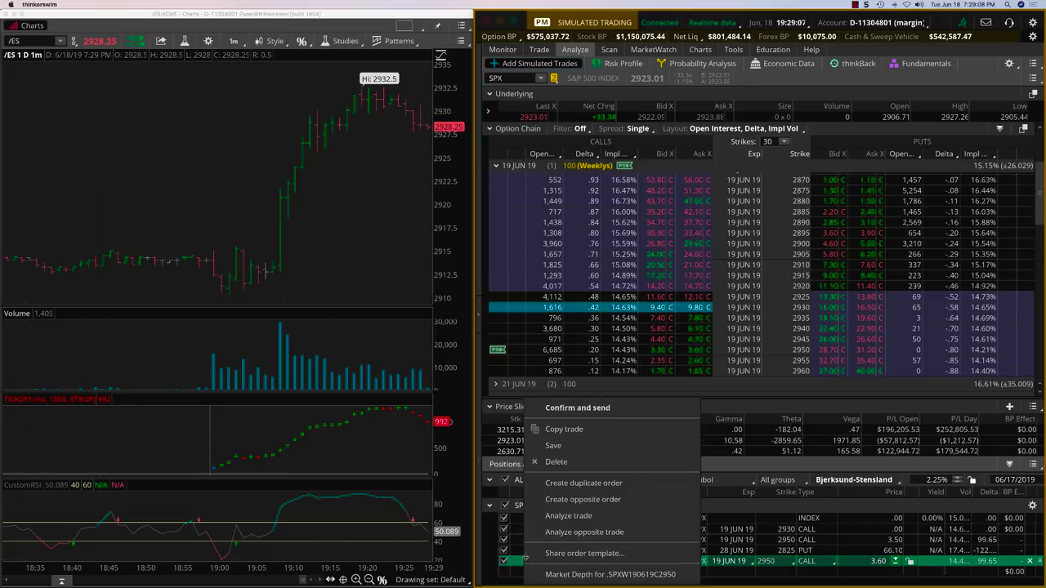
click(555, 484)
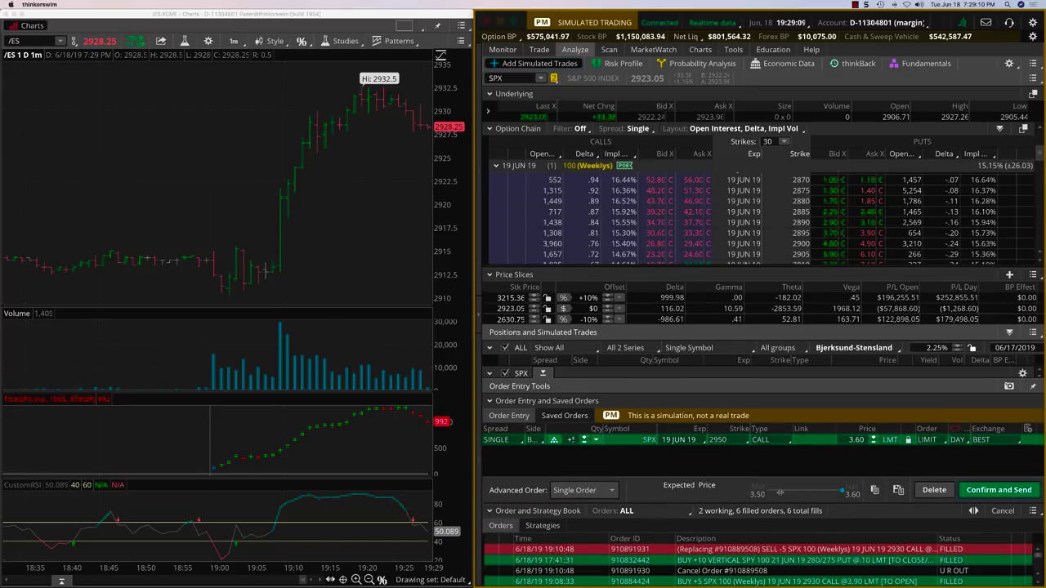
click(777, 492)
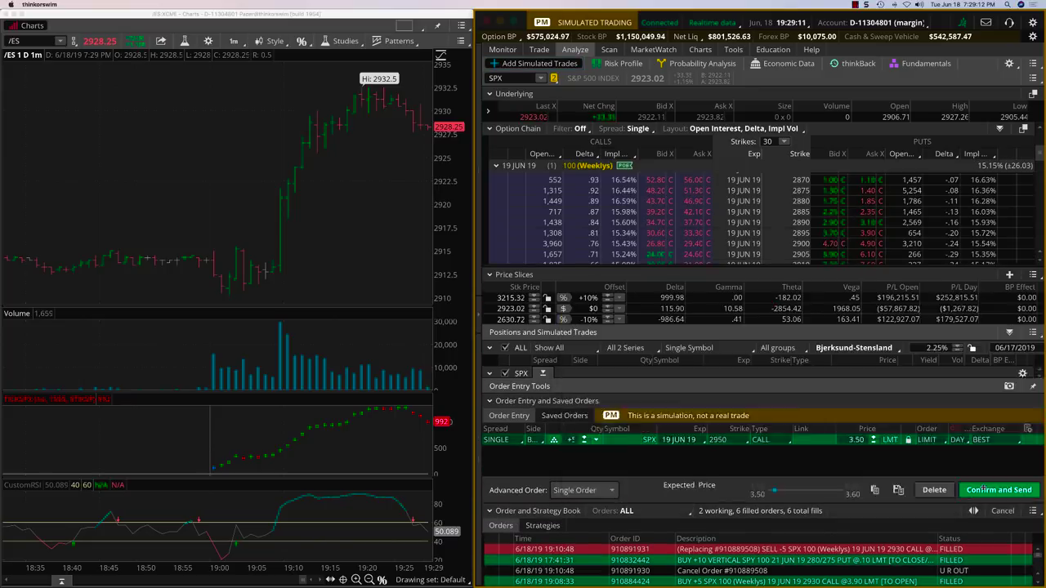
click(980, 489)
click(503, 49)
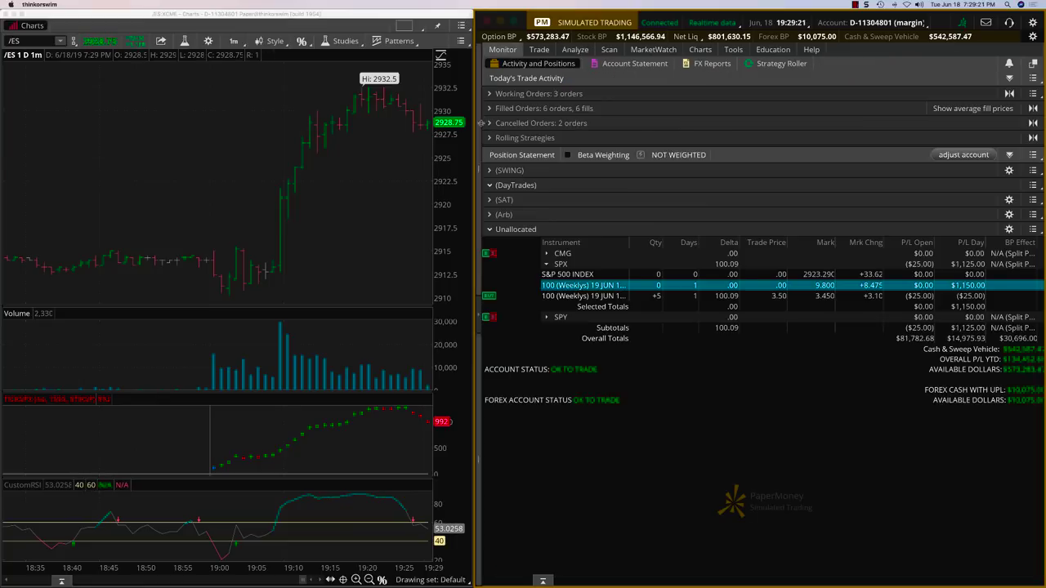
click(489, 94)
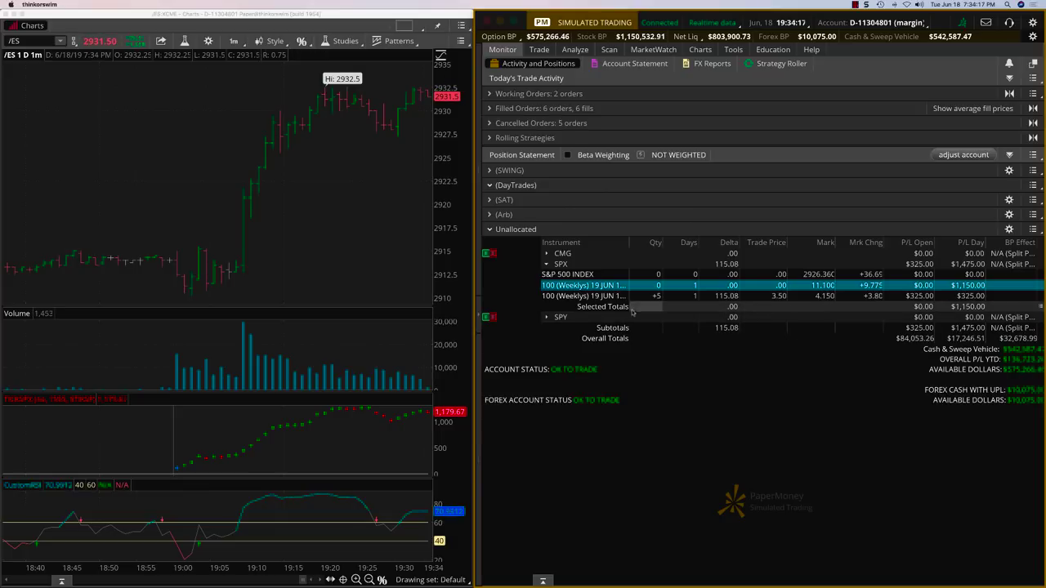
Step: Send a simulated closing order to sell the 5 SPX 19 JUN 19 2950 weekly calls at a 4.10 limit
right_click(608, 297)
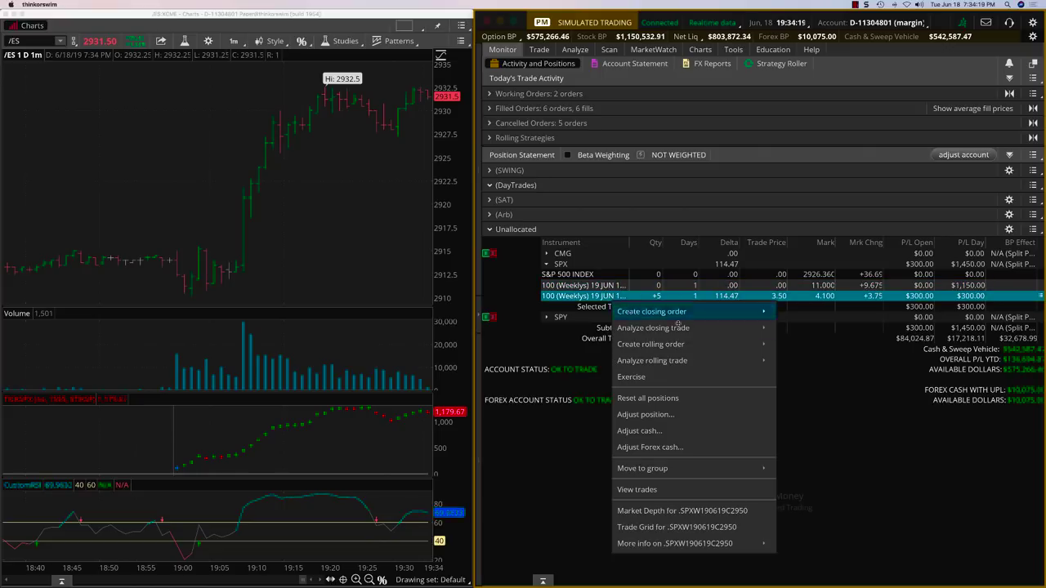
mouse_move(683, 312)
click(719, 312)
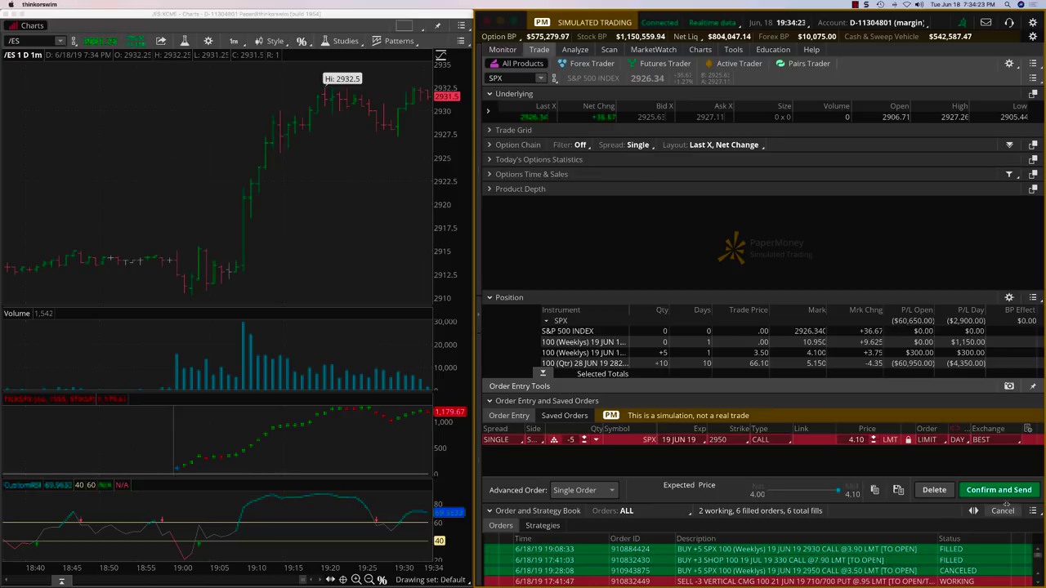
click(998, 490)
click(1001, 486)
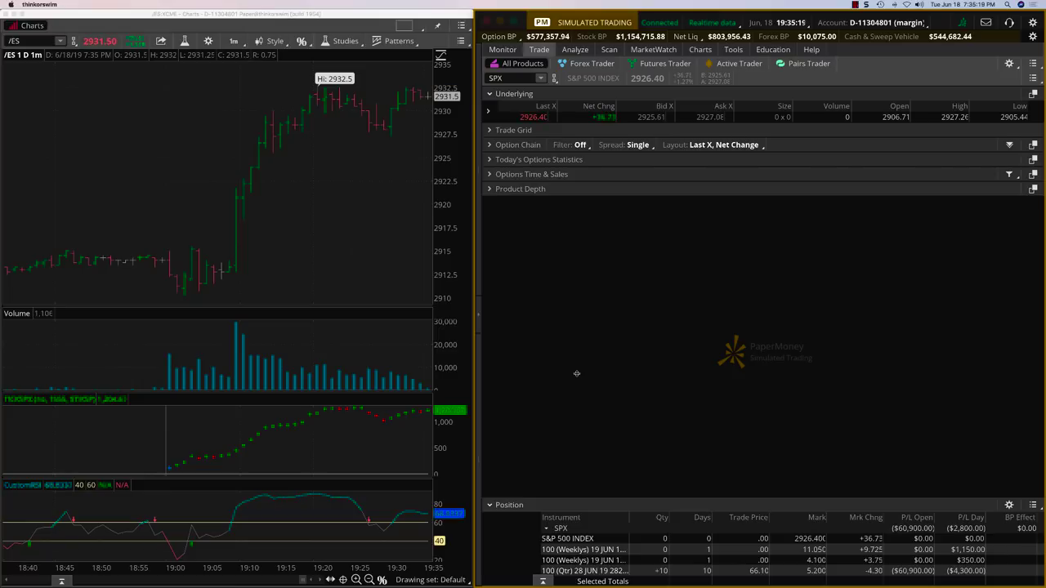
Step: Review the MAIN watchlist quotes and compare the /ES chart on the 5-day 5-minute and 1-day 1-minute time frames
click(654, 50)
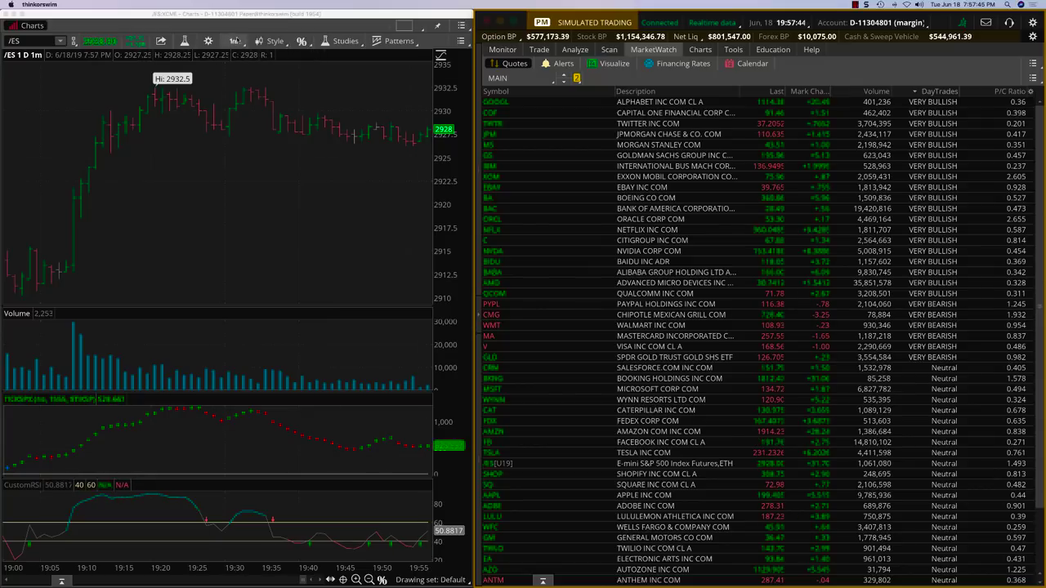
click(235, 40)
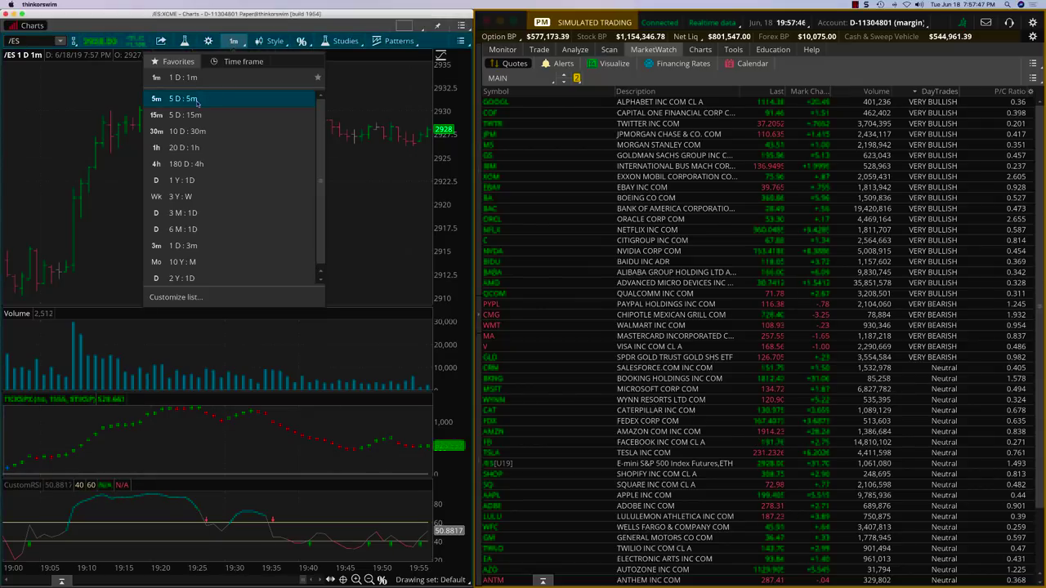
click(197, 101)
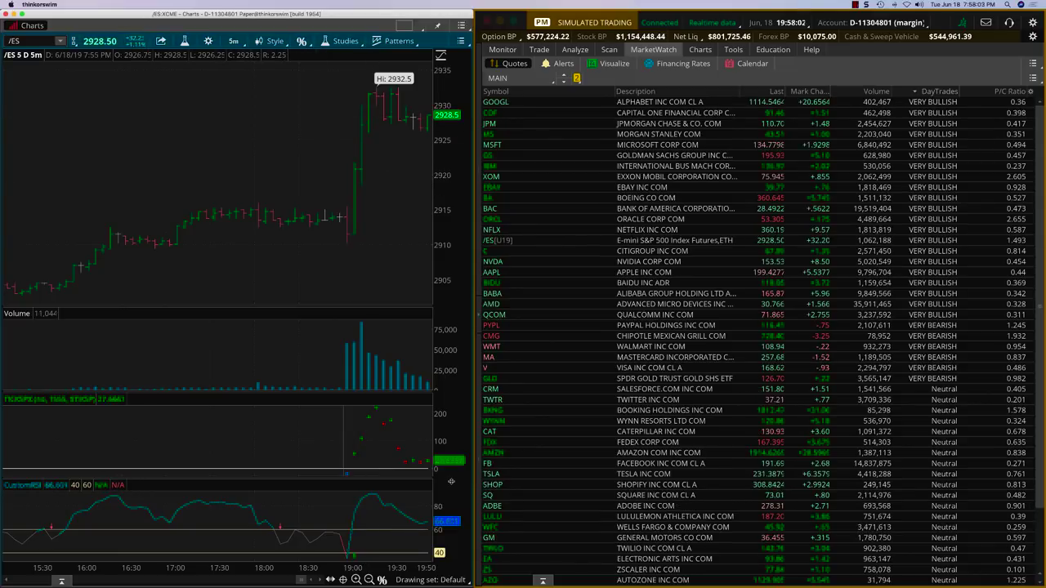
click(235, 41)
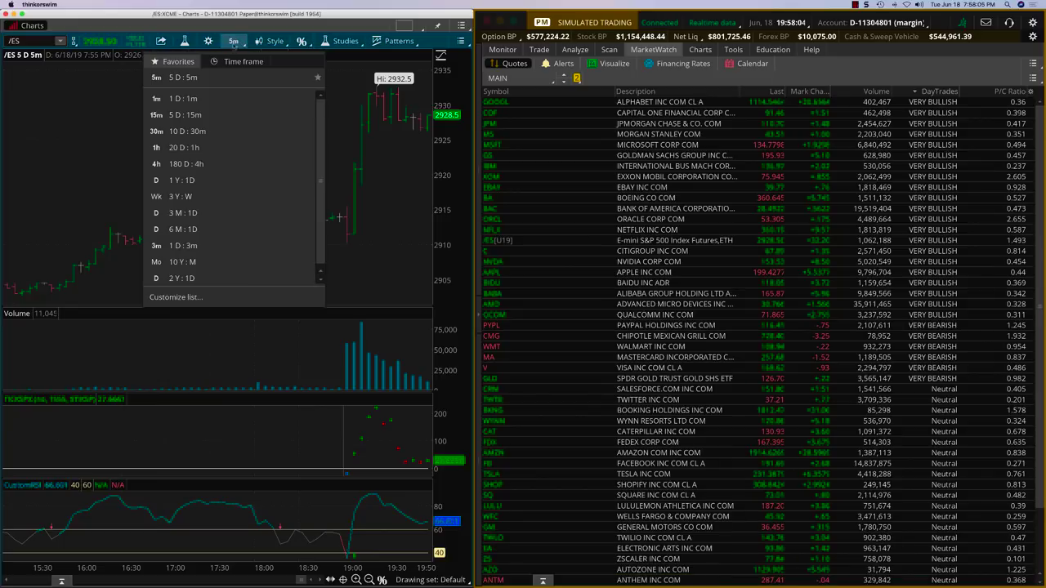
click(200, 99)
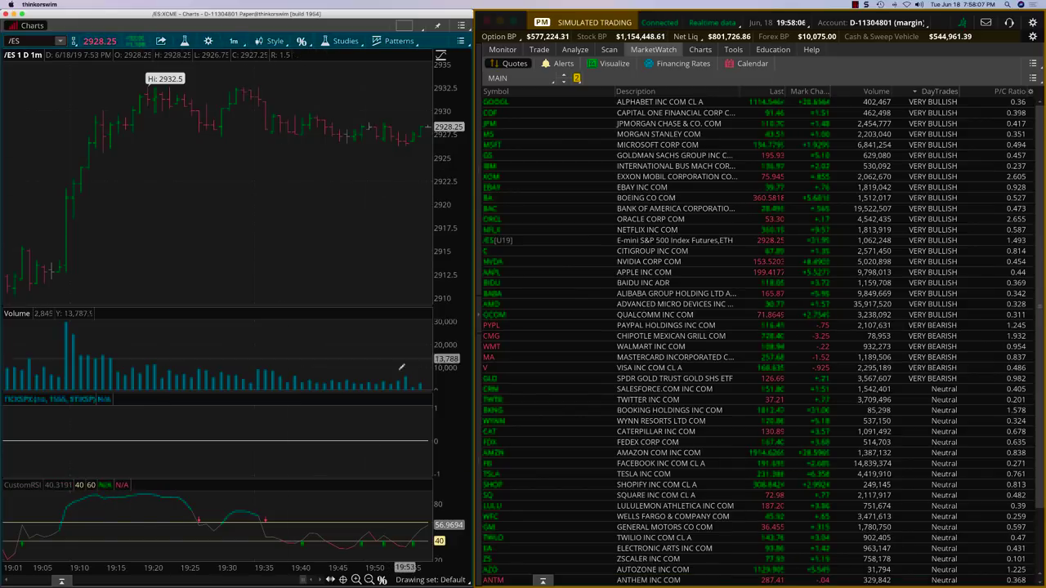